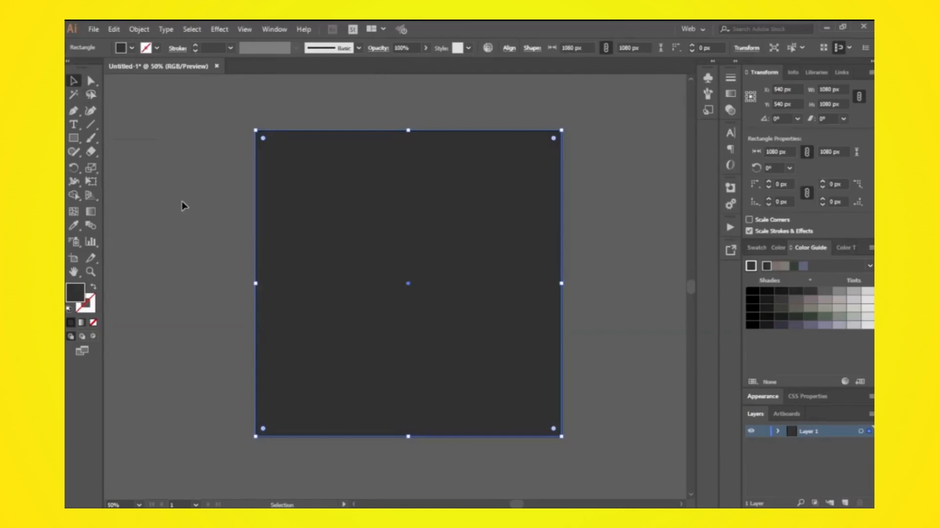
# - Add the text LOGO beside the artboard's left edge in 75 pt Microsoft Sans Serif
pyautogui.click(206, 180)
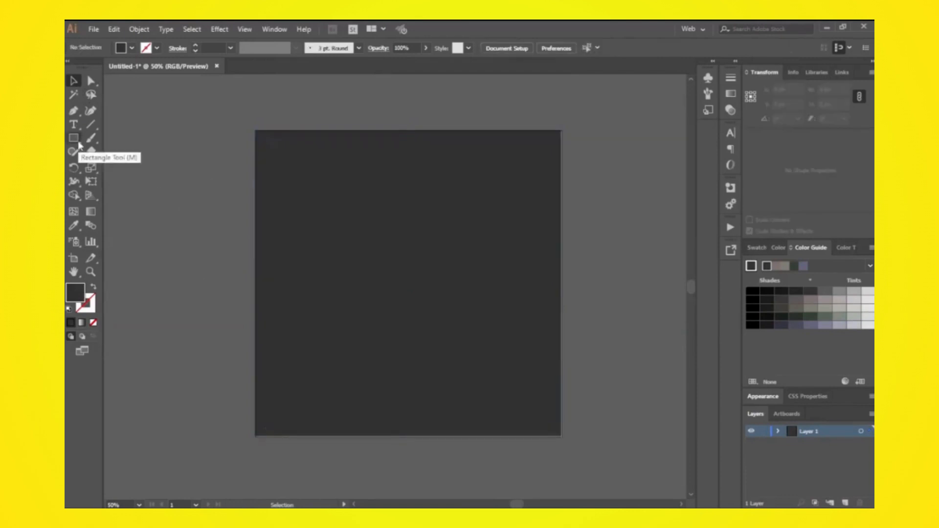
pyautogui.click(74, 126)
pyautogui.click(212, 345)
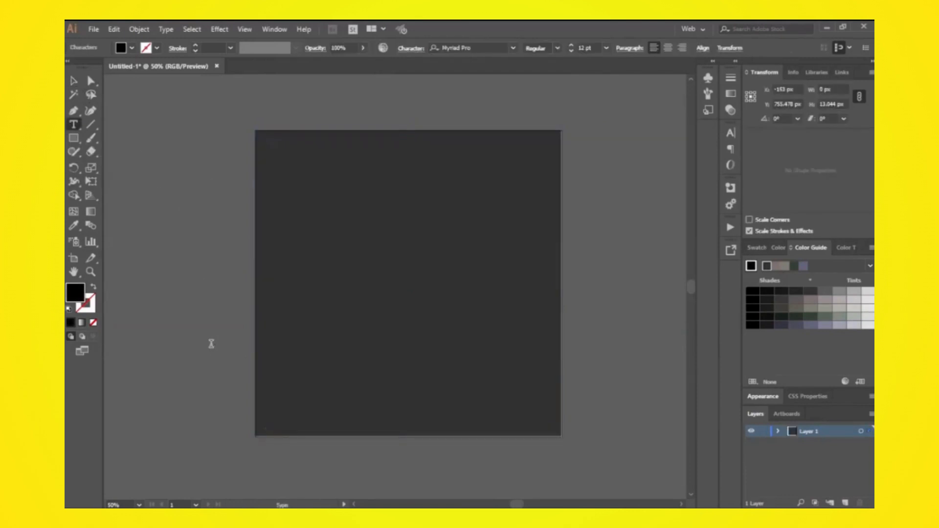
pyautogui.click(570, 46)
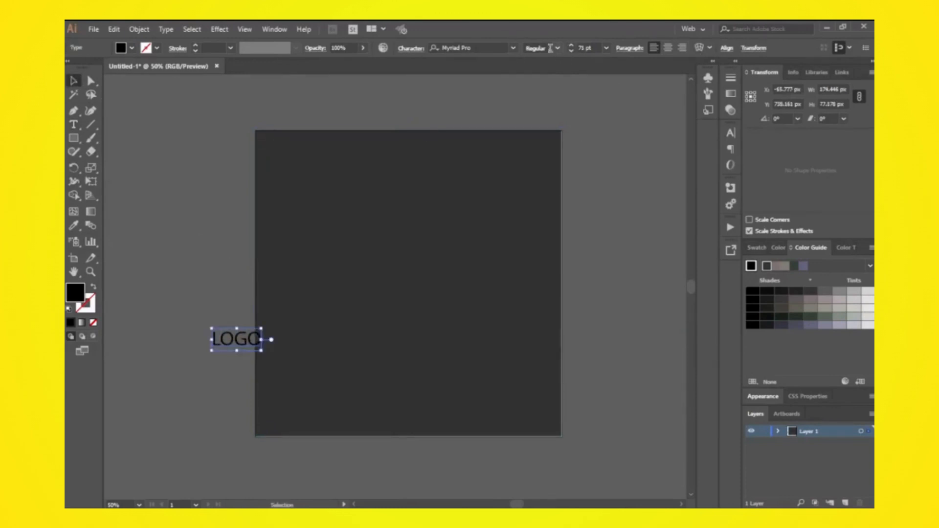
pyautogui.click(513, 48)
pyautogui.click(498, 120)
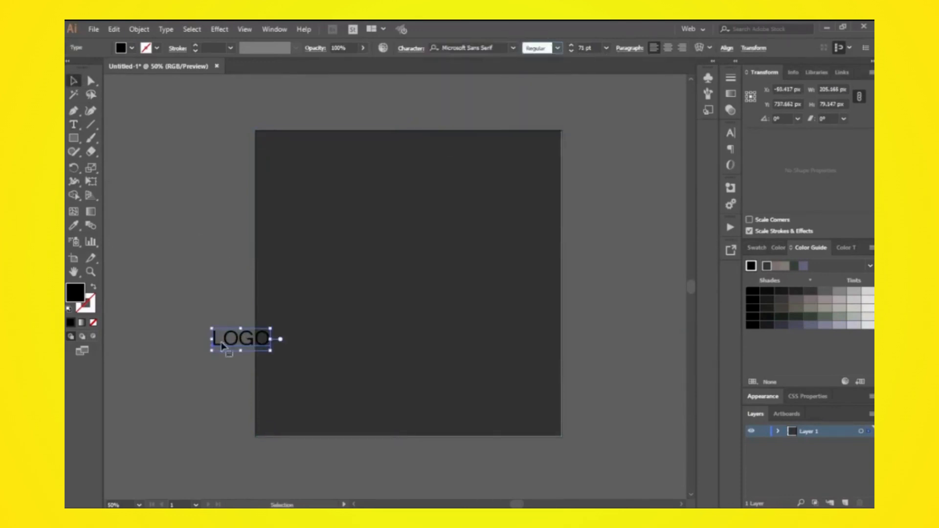
# - Color the letters LO white and GO yellow in the logo text
pyautogui.doubleClick(223, 346)
pyautogui.moveTo(239, 343); pyautogui.dragTo(212, 343)
pyautogui.click(131, 48)
pyautogui.click(84, 81)
pyautogui.click(266, 340)
pyautogui.doubleClick(245, 338)
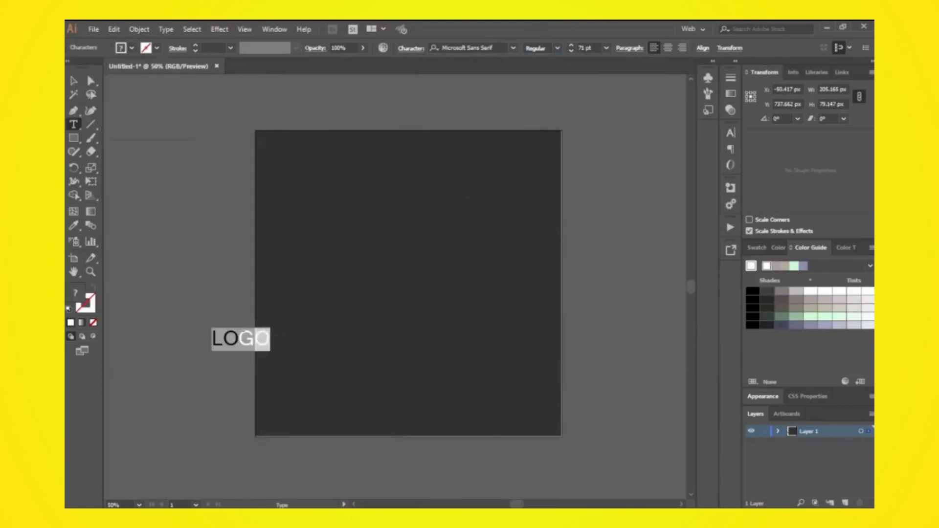
pyautogui.moveTo(269, 339); pyautogui.dragTo(306, 160)
pyautogui.click(132, 48)
pyautogui.click(80, 95)
# - Reduce the logo text's size and place it near the artboard's upper-left corner
pyautogui.press('Escape')
pyautogui.click(572, 51)
pyautogui.click(510, 308)
pyautogui.click(210, 341)
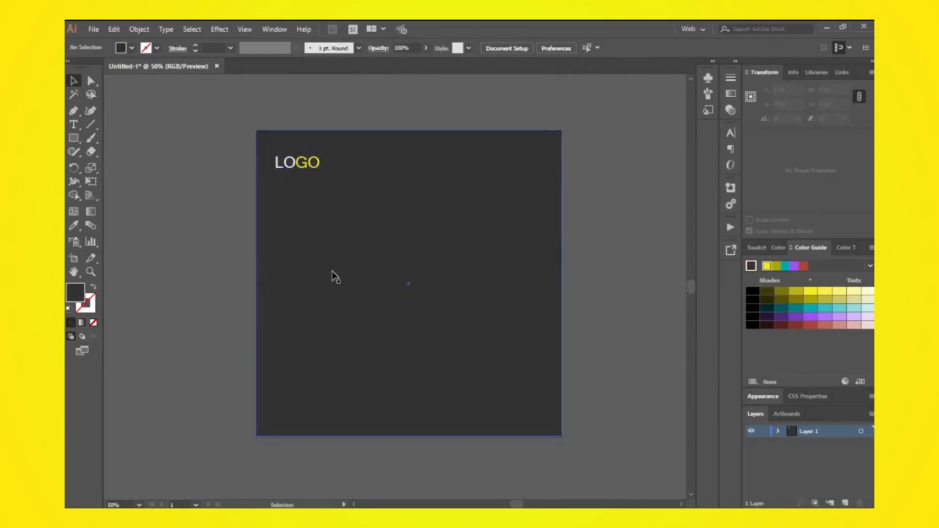
# - Draw a rounded square about 794 px wide over the artboard's lower-right area and fill it yellow
pyautogui.moveTo(73, 138); pyautogui.dragTo(117, 152)
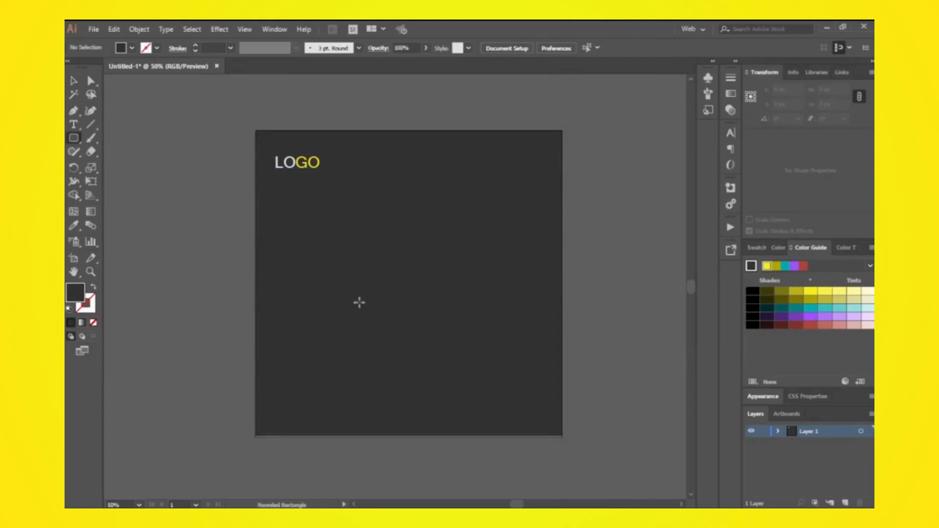
pyautogui.moveTo(360, 303); pyautogui.dragTo(585, 447)
pyautogui.click(131, 47)
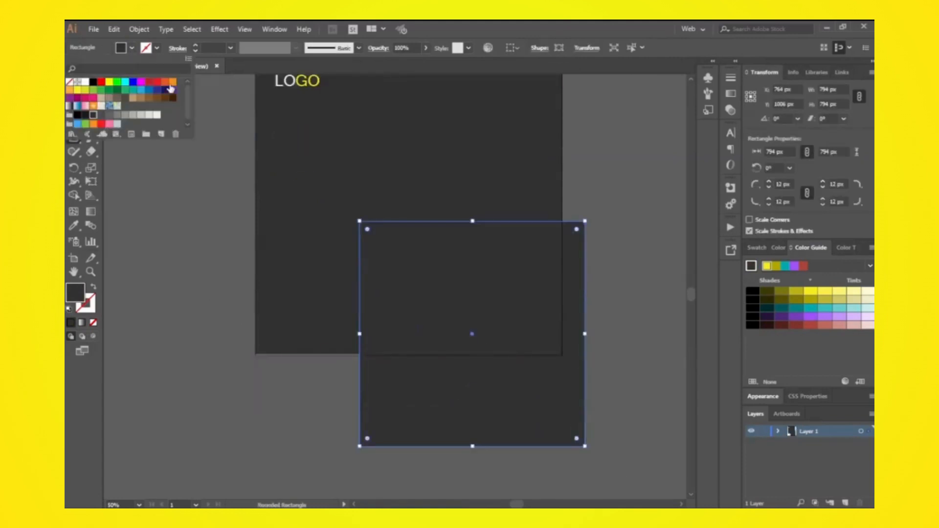
pyautogui.doubleClick(172, 81)
pyautogui.press('Return')
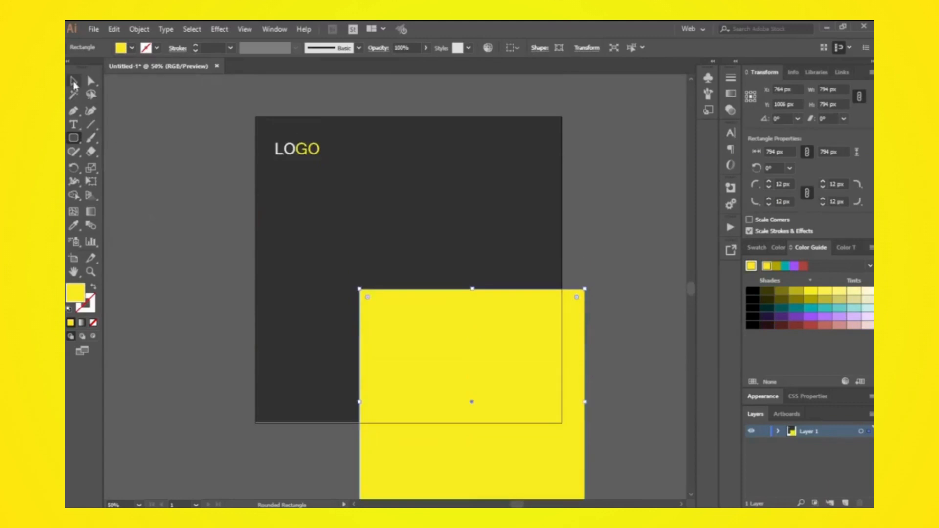
# - Rotate the yellow square to about 56° and position it overlapping the artboard's lower edge
pyautogui.moveTo(473, 394); pyautogui.dragTo(418, 354)
pyautogui.moveTo(529, 475); pyautogui.dragTo(596, 393)
pyautogui.moveTo(420, 364)
pyautogui.mouseDown()
pyautogui.moveTo(453, 428)
pyautogui.moveTo(433, 364)
pyautogui.mouseUp()
pyautogui.scroll(-3, 465, 372)
pyautogui.moveTo(401, 427); pyautogui.dragTo(462, 425)
pyautogui.moveTo(446, 316); pyautogui.dragTo(463, 365)
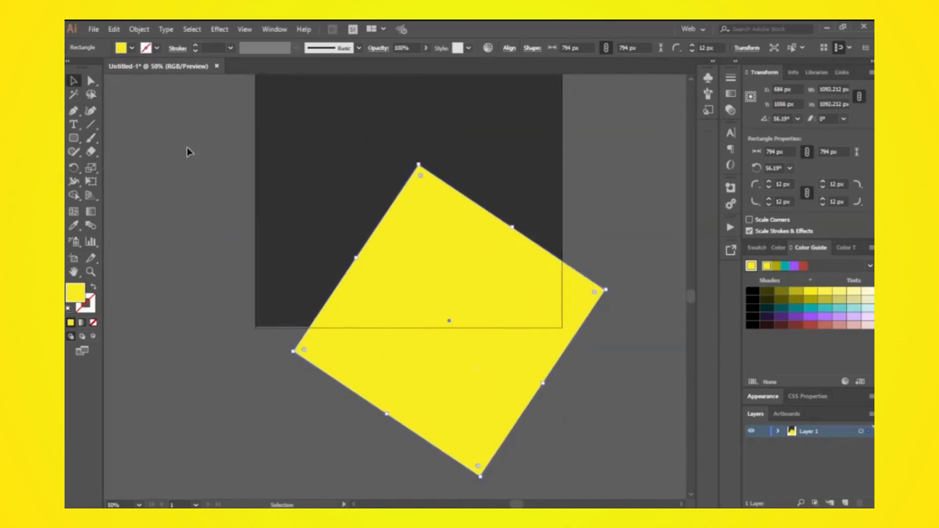
# - Trim away the parts of the yellow square that extend beyond the dark background
pyautogui.hotkey('ctrl', 'a')
pyautogui.click(181, 132)
pyautogui.click(473, 356)
pyautogui.press('Delete')
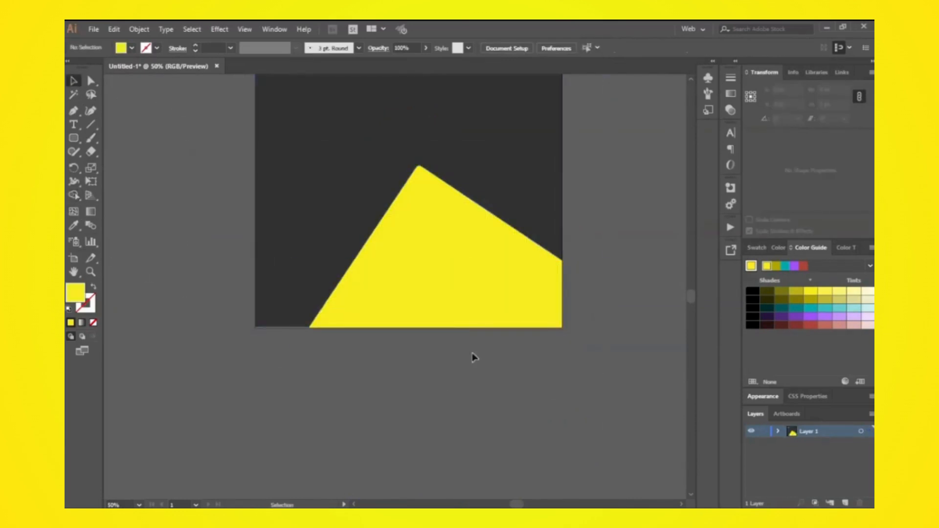
# - Duplicate the trimmed yellow shape and offset the copy slightly down and to the right
pyautogui.click(452, 246)
pyautogui.press('a')
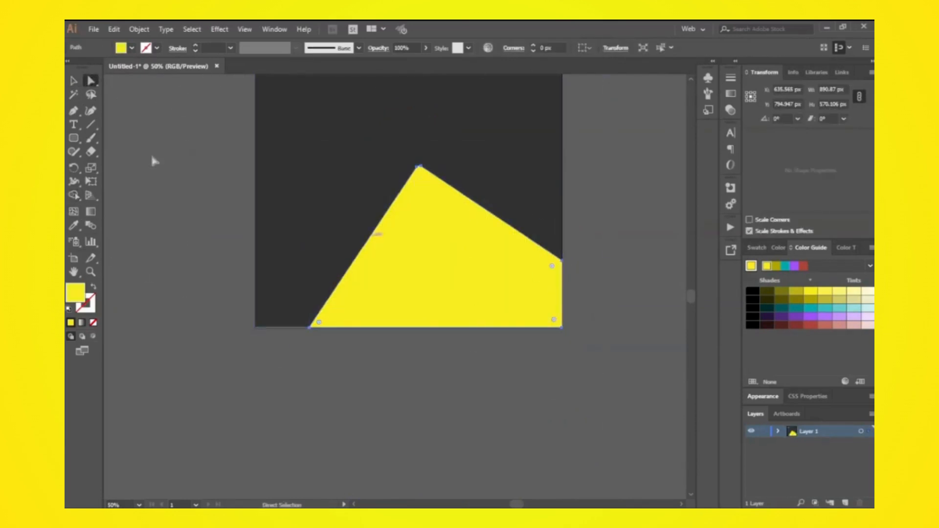
pyautogui.press('v')
pyautogui.press('a')
pyautogui.press('v')
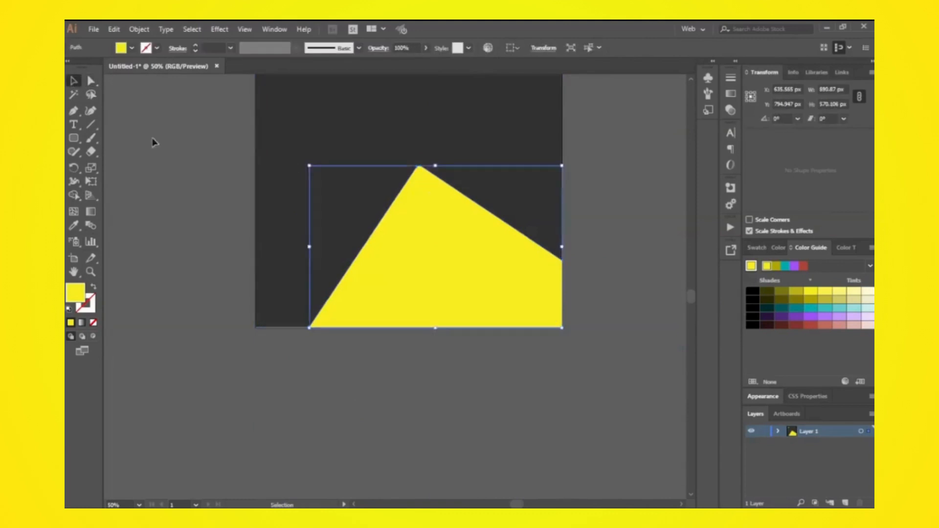
pyautogui.click(152, 139)
pyautogui.moveTo(420, 259); pyautogui.dragTo(426, 277)
# - Trim the offset yellow copy to the dark background with Shape Builder and delete the excess pieces
pyautogui.keyDown('shift'); pyautogui.click(303, 245); pyautogui.keyUp('shift')
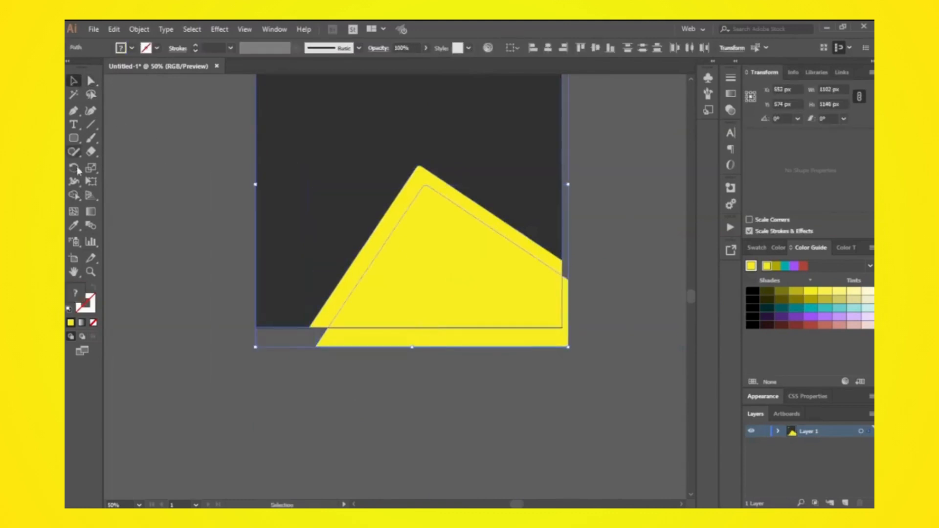
pyautogui.click(74, 196)
pyautogui.moveTo(398, 335); pyautogui.dragTo(462, 345)
pyautogui.press('v')
pyautogui.click(391, 375)
pyautogui.click(346, 337)
pyautogui.press('Delete')
# - Fill the offset front shape with the brighter yellow swatch
pyautogui.click(386, 294)
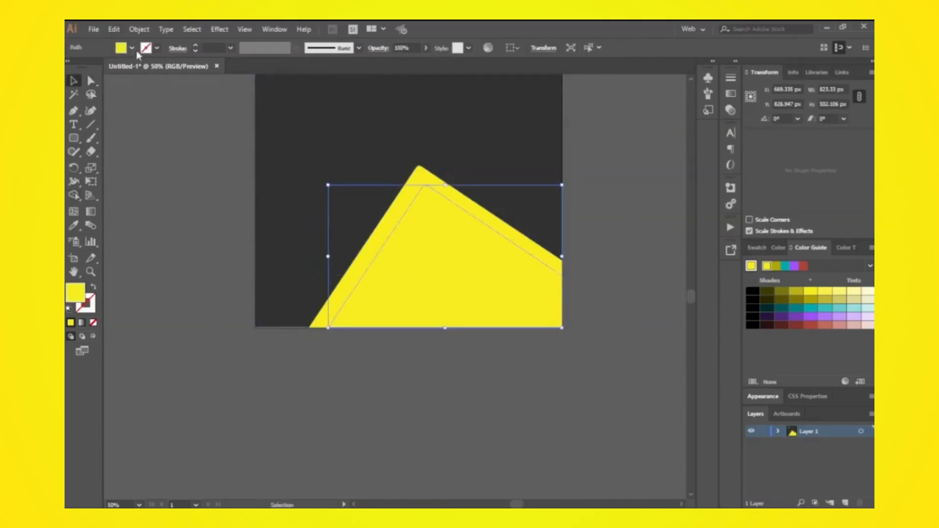
pyautogui.click(132, 48)
pyautogui.click(108, 81)
pyautogui.click(168, 284)
pyautogui.scroll(4, 260, 368)
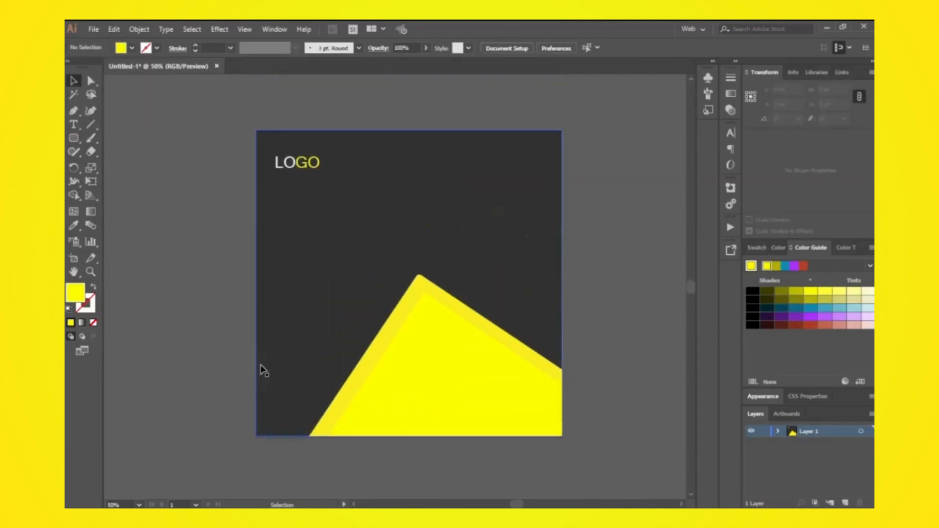
# - Add the text NEW COLLECTION below the logo and fill it bright yellow
pyautogui.press('t')
pyautogui.click(281, 224)
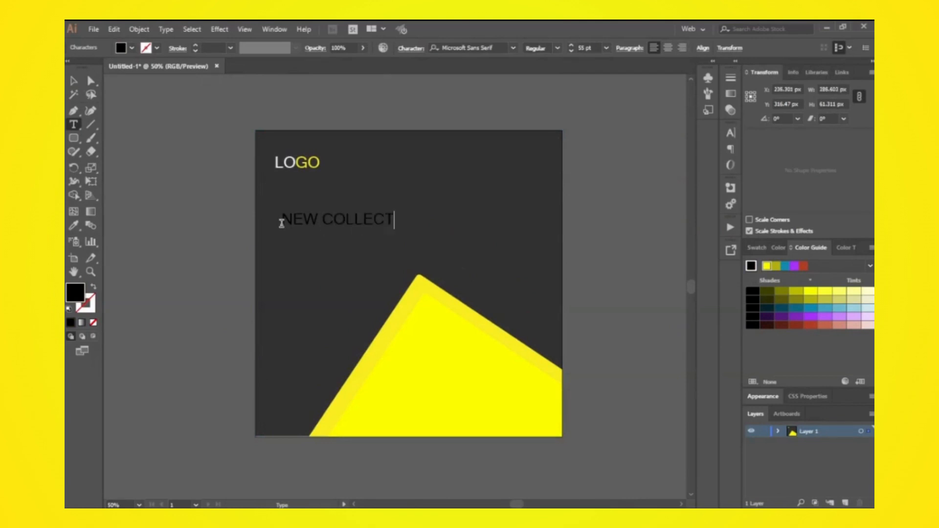
pyautogui.press('Escape')
pyautogui.click(131, 48)
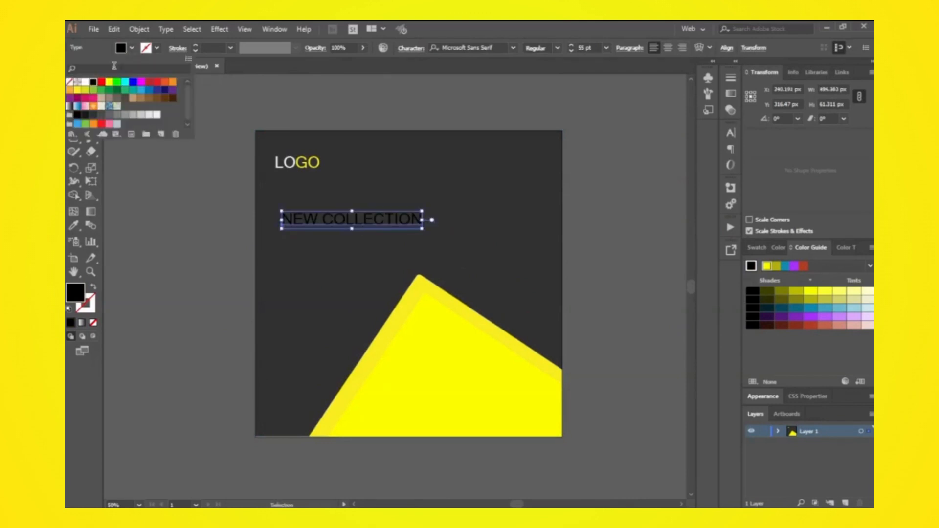
pyautogui.click(85, 82)
pyautogui.click(110, 84)
# - Change the NEW COLLECTION text's font to MV Boli
pyautogui.click(513, 48)
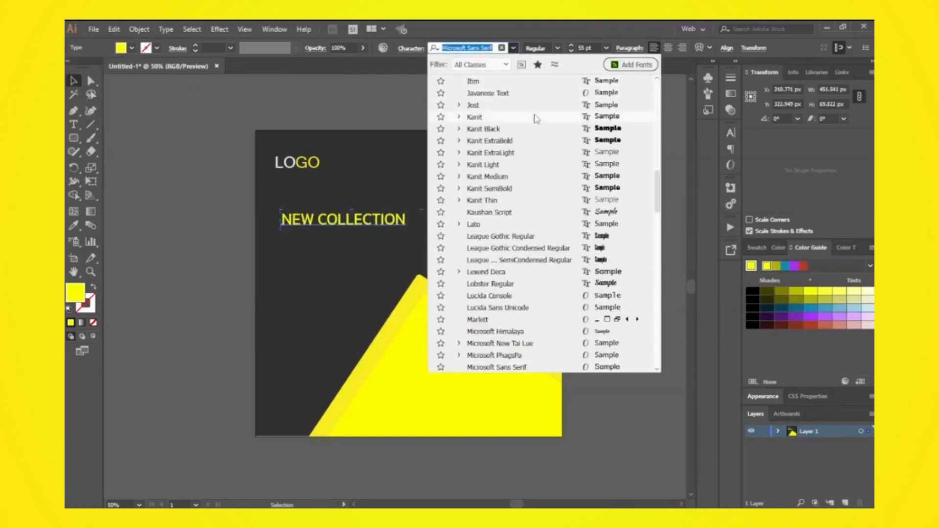
pyautogui.press('Down')
pyautogui.press('Down')
pyautogui.press('Down')
pyautogui.press('Down')
pyautogui.press('Down')
pyautogui.press('Down')
pyautogui.press('Down')
pyautogui.press('Down')
pyautogui.press('Down')
pyautogui.press('Up')
pyautogui.press('Down')
pyautogui.press('Down')
pyautogui.press('Down')
pyautogui.press('Down')
pyautogui.press('Down')
pyautogui.press('Down')
pyautogui.press('Down')
pyautogui.press('Down')
pyautogui.press('Down')
pyautogui.press('Down')
pyautogui.press('Down')
pyautogui.press('Down')
pyautogui.press('Down')
pyautogui.press('Down')
pyautogui.press('Down')
pyautogui.press('Down')
pyautogui.press('Down')
pyautogui.press('Down')
pyautogui.press('Down')
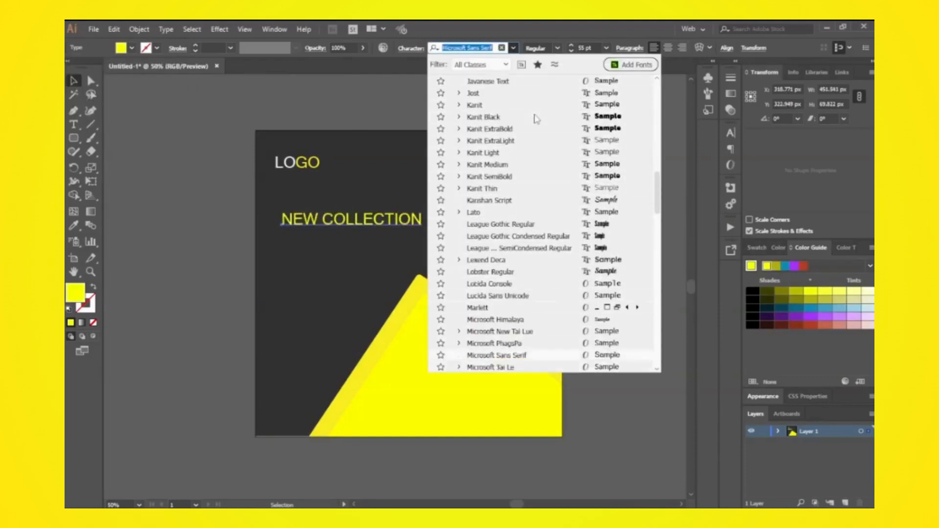
pyautogui.press('Return')
# - Reduce NEW COLLECTION to 37 pt and move it to the artboard's upper-right area
pyautogui.click(572, 50)
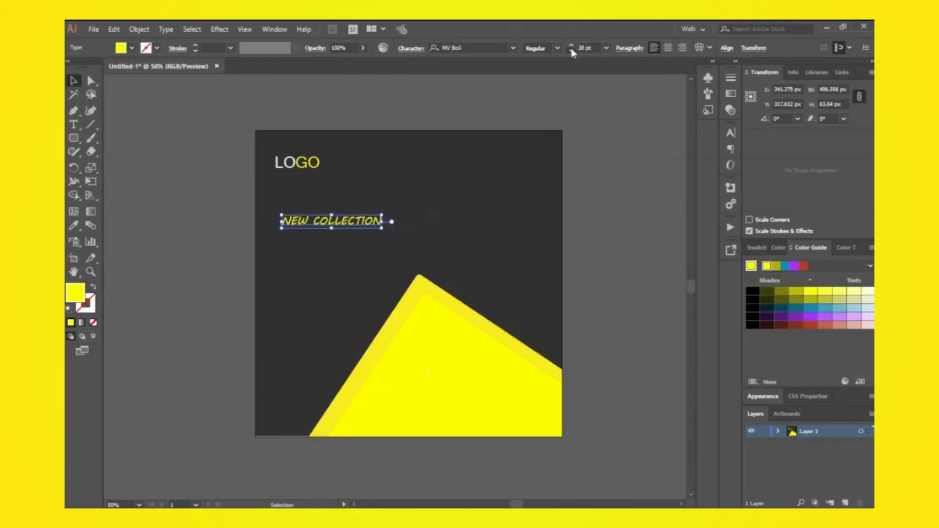
pyautogui.click(330, 233)
pyautogui.moveTo(331, 223); pyautogui.dragTo(488, 186)
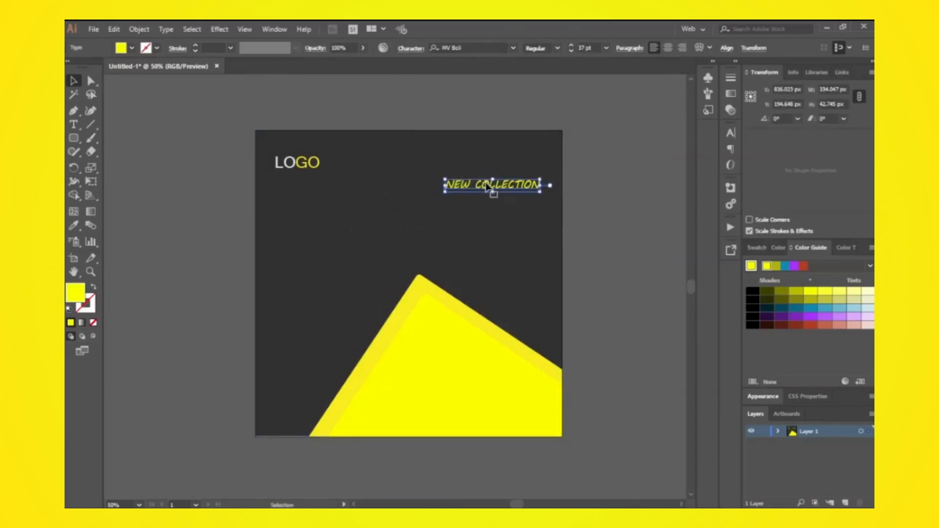
# - Duplicate the logo text below NEW COLLECTION and replace its wording with FASHION
pyautogui.click(257, 187)
pyautogui.moveTo(286, 166); pyautogui.dragTo(457, 212)
pyautogui.doubleClick(459, 211)
pyautogui.hotkey('ctrl', 'a')
pyautogui.press('BackSpace')
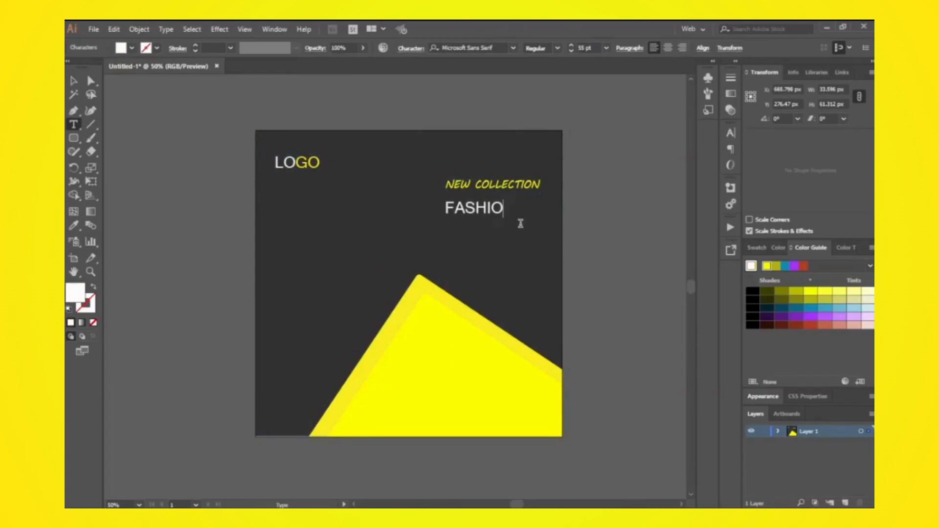
pyautogui.press('Escape')
# - Set the FASHION text in Open Sans Bold and increase its font size
pyautogui.click(470, 47)
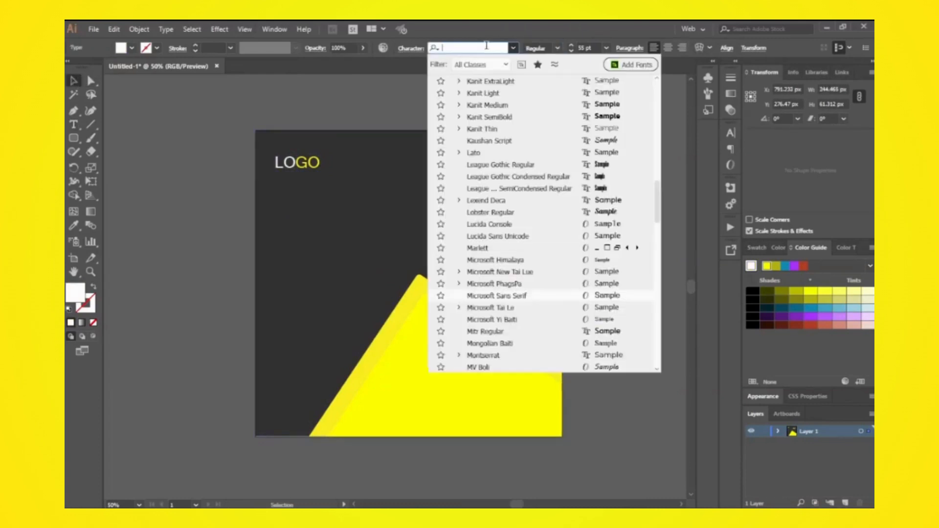
pyautogui.write('op')
pyautogui.click(465, 152)
pyautogui.click(571, 46)
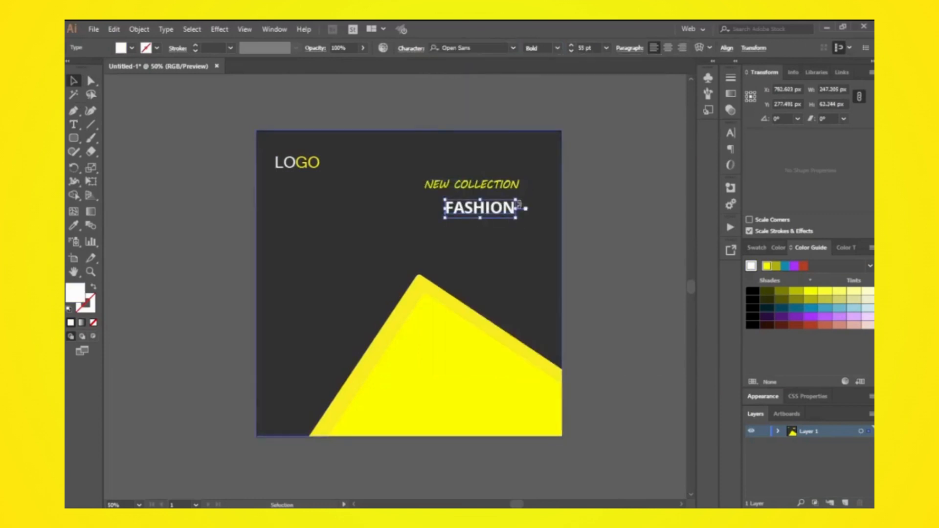
pyautogui.click(572, 46)
pyautogui.click(571, 46)
# - Scale both yellow corner shapes down together toward the artboard's lower-right corner
pyautogui.click(425, 338)
pyautogui.keyDown('shift'); pyautogui.click(419, 286); pyautogui.keyUp('shift')
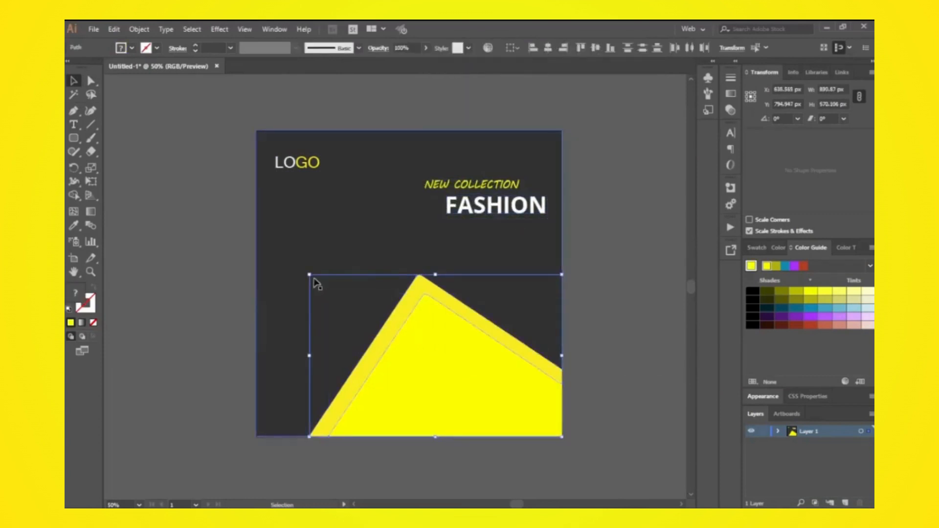
pyautogui.moveTo(310, 275); pyautogui.dragTo(335, 305)
# - Move NEW COLLECTION and FASHION further left and enlarge the FASHION text
pyautogui.click(469, 206)
pyautogui.keyDown('shift'); pyautogui.click(460, 186); pyautogui.keyUp('shift')
pyautogui.moveTo(504, 206); pyautogui.dragTo(483, 210)
pyautogui.click(543, 223)
pyautogui.moveTo(518, 211); pyautogui.dragTo(503, 222)
pyautogui.click(572, 45)
pyautogui.click(571, 239)
# - Add another headline line reading SALL below FASHION in the same bold font
pyautogui.moveTo(491, 190); pyautogui.dragTo(469, 248)
pyautogui.click(614, 152)
pyautogui.press('t')
pyautogui.moveTo(385, 240); pyautogui.dragTo(517, 212)
pyautogui.press('BackSpace')
pyautogui.click(74, 80)
# - Shift the SALL text to the right beneath FASHION and fill it bright yellow
pyautogui.moveTo(437, 241); pyautogui.dragTo(499, 261)
pyautogui.click(132, 48)
pyautogui.click(108, 82)
pyautogui.click(150, 174)
# - Select the NEW COLLECTION, FASHION and SALL lines together and adjust their placement as a group
pyautogui.click(386, 191)
pyautogui.keyDown('shift'); pyautogui.click(416, 214); pyautogui.keyUp('shift')
pyautogui.keyDown('shift'); pyautogui.click(450, 241); pyautogui.keyUp('shift')
pyautogui.click(578, 313)
pyautogui.click(460, 192)
pyautogui.keyDown('shift'); pyautogui.click(462, 221); pyautogui.keyUp('shift')
pyautogui.keyDown('shift'); pyautogui.click(475, 262); pyautogui.keyUp('shift')
pyautogui.click(626, 308)
# - Draw a yellow rounded square left of the headline, enlarge it to about 321 px and rotate it to about 55°
pyautogui.moveTo(305, 262); pyautogui.dragTo(377, 333)
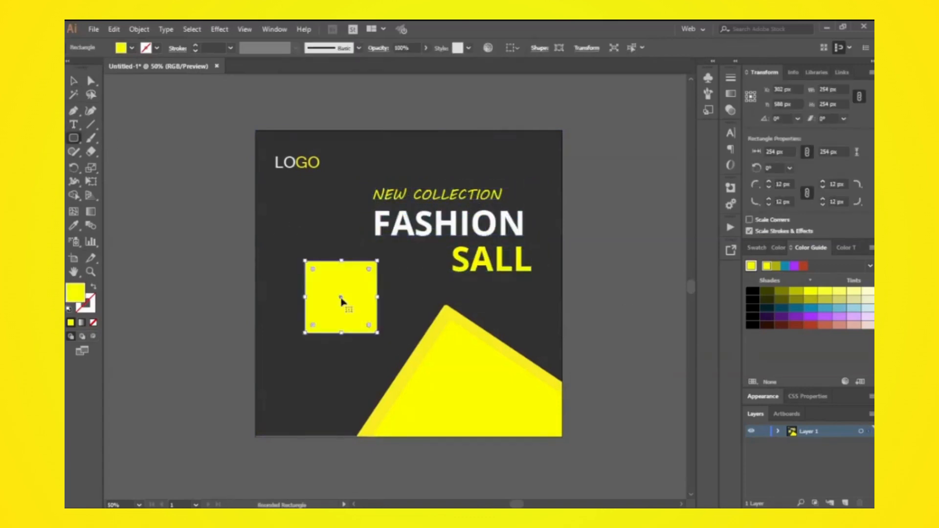
pyautogui.moveTo(341, 298); pyautogui.dragTo(324, 285)
pyautogui.moveTo(364, 324); pyautogui.dragTo(377, 277)
pyautogui.moveTo(332, 337); pyautogui.dragTo(338, 365)
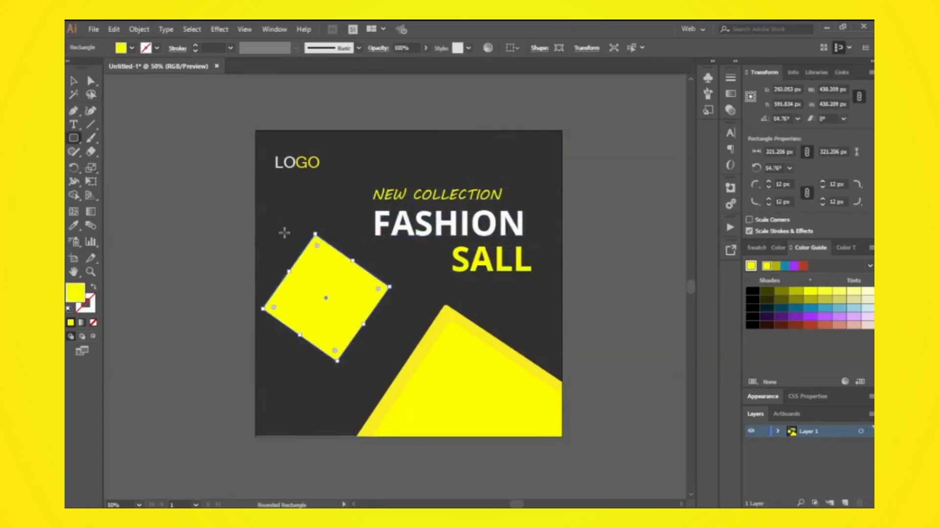
# - Set the small square's rotation to about 50°, round its corners to about 52 px and adjust its position
pyautogui.moveTo(317, 255); pyautogui.dragTo(318, 255)
pyautogui.click(73, 81)
pyautogui.moveTo(396, 290); pyautogui.dragTo(397, 297)
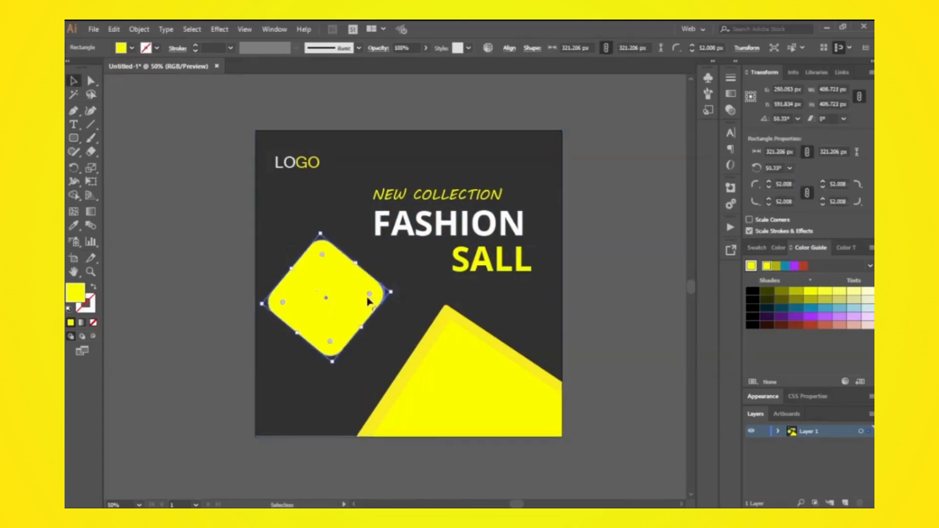
pyautogui.moveTo(335, 303); pyautogui.dragTo(201, 310)
pyautogui.moveTo(217, 342); pyautogui.dragTo(402, 290)
pyautogui.moveTo(368, 271); pyautogui.dragTo(274, 270)
pyautogui.click(196, 162)
# - Open the photo of the woman against the pink wall from Downloads and bring it into the poster document
pyautogui.click(94, 30)
pyautogui.click(112, 65)
pyautogui.click(103, 185)
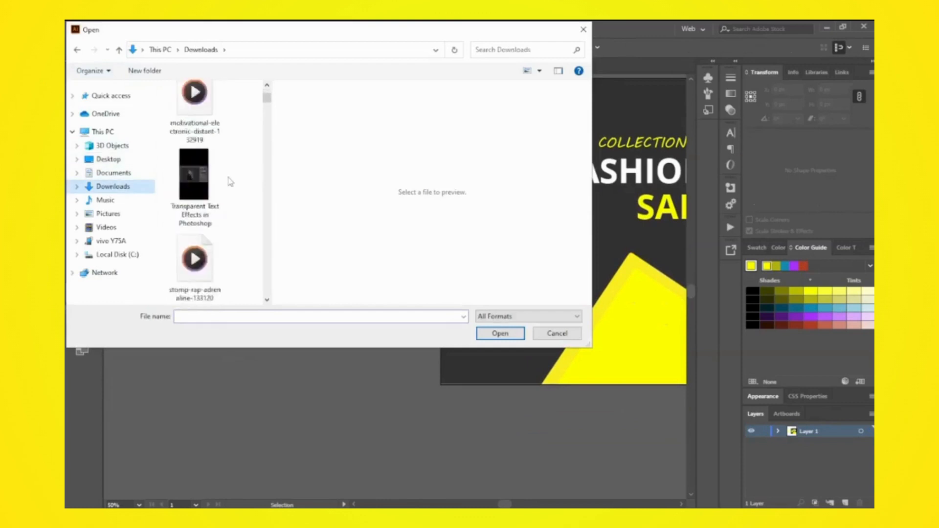
pyautogui.scroll(-5, 230, 180)
pyautogui.scroll(-5, 230, 180)
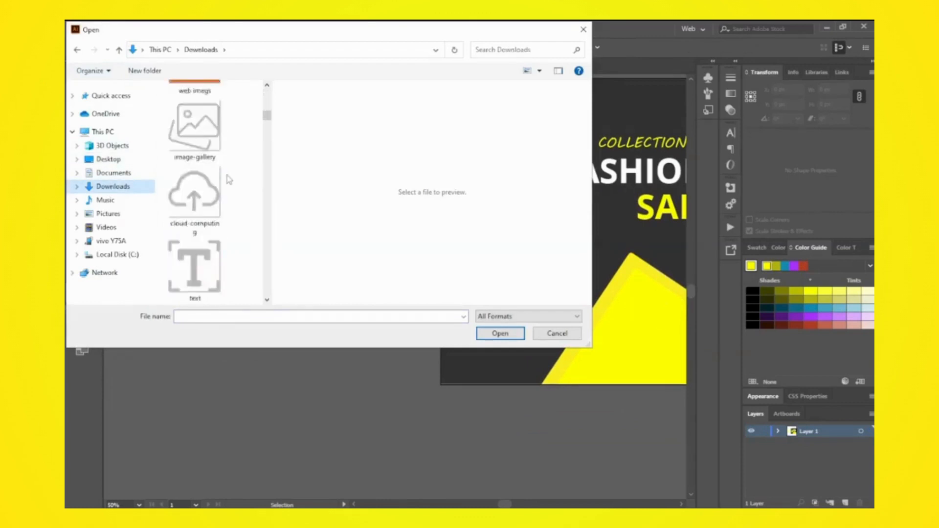
pyautogui.scroll(-8, 229, 179)
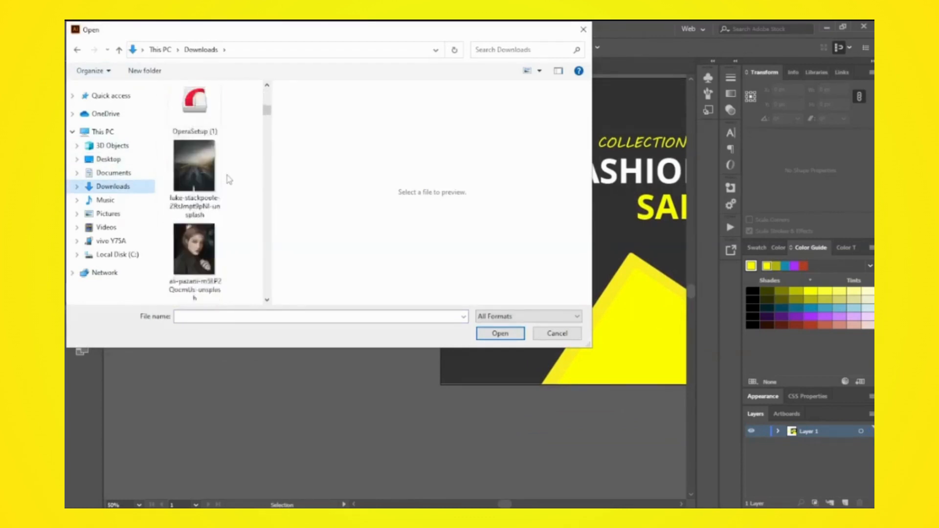
pyautogui.scroll(-6, 227, 176)
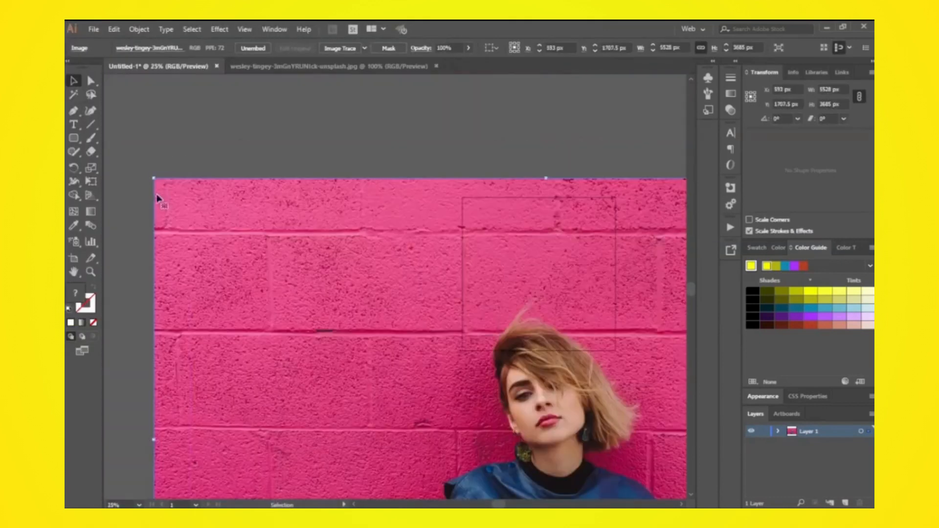
# - Scale the pink-wall photo down to about 636 px wide and place it left of the artboard
pyautogui.moveTo(155, 179); pyautogui.dragTo(494, 405)
pyautogui.moveTo(568, 452); pyautogui.dragTo(292, 184)
pyautogui.moveTo(217, 137); pyautogui.dragTo(404, 260)
pyautogui.moveTo(474, 357); pyautogui.dragTo(182, 223)
pyautogui.moveTo(370, 300); pyautogui.dragTo(164, 160)
pyautogui.moveTo(141, 148); pyautogui.dragTo(331, 222)
pyautogui.moveTo(384, 285)
pyautogui.mouseDown()
pyautogui.moveTo(328, 222)
pyautogui.moveTo(393, 299)
pyautogui.mouseUp()
pyautogui.click(341, 221)
pyautogui.moveTo(370, 255); pyautogui.dragTo(320, 229)
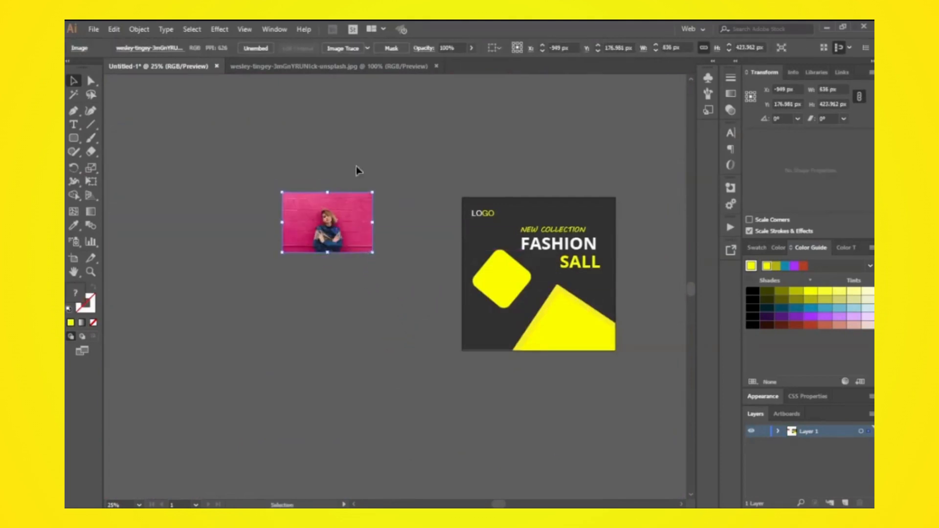
# - Send the pink-wall photo to the back and mask it to the rotated rounded square with a clipping mask
pyautogui.rightClick(362, 192)
pyautogui.moveTo(389, 306)
pyautogui.click(521, 319)
pyautogui.moveTo(318, 286); pyautogui.dragTo(316, 289)
pyautogui.rightClick(326, 220)
pyautogui.click(338, 310)
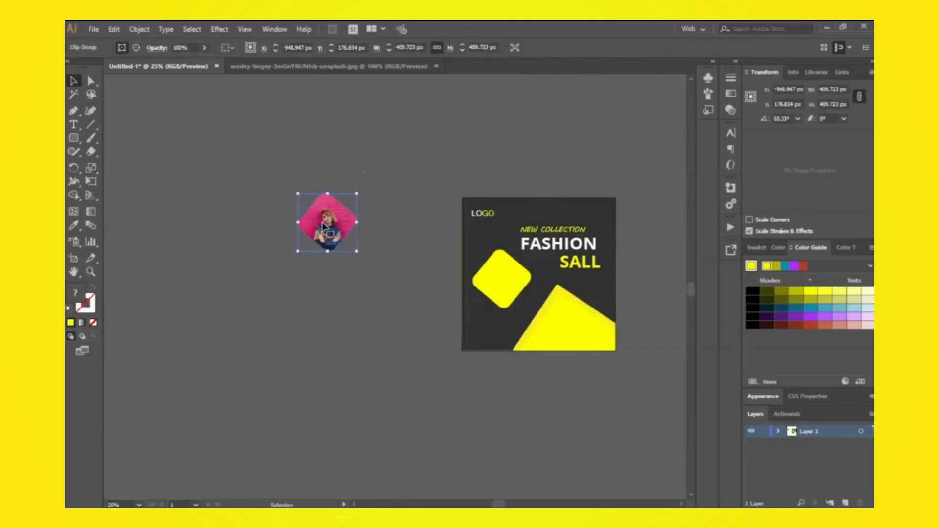
# - Place the clipped photo over the small yellow rounded square, slightly lower so a yellow edge shows along its upper sides
pyautogui.moveTo(324, 223); pyautogui.dragTo(497, 287)
pyautogui.click(382, 295)
pyautogui.hotkey('ctrl', '+')
pyautogui.hotkey('ctrl', '+')
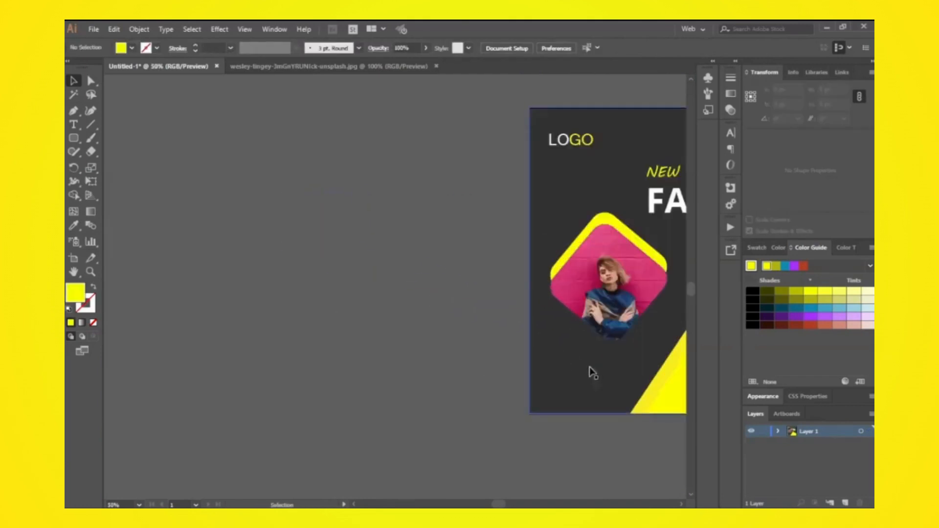
# - Move the clipped photo and the small yellow square behind it slightly higher together
pyautogui.moveTo(590, 367); pyautogui.dragTo(369, 362)
pyautogui.click(386, 213)
pyautogui.keyDown('shift'); pyautogui.click(404, 272); pyautogui.keyUp('shift')
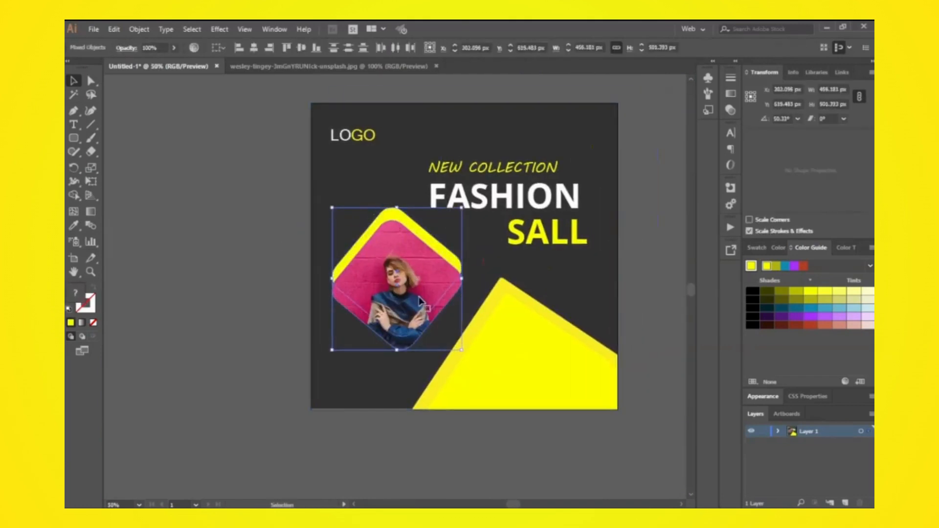
pyautogui.moveTo(420, 307); pyautogui.dragTo(419, 288)
pyautogui.click(240, 262)
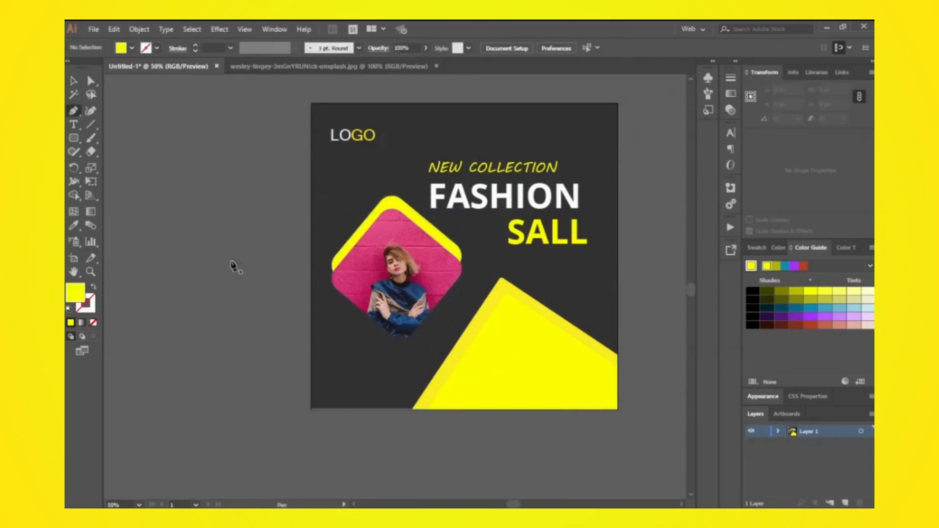
# - Draw a wavy line about 222 px wide below the framed photo with the Pen tool
pyautogui.moveTo(321, 349)
pyautogui.mouseDown()
pyautogui.moveTo(331, 340)
pyautogui.moveTo(357, 359)
pyautogui.moveTo(400, 357)
pyautogui.mouseUp()
pyautogui.click(73, 81)
pyautogui.click(230, 220)
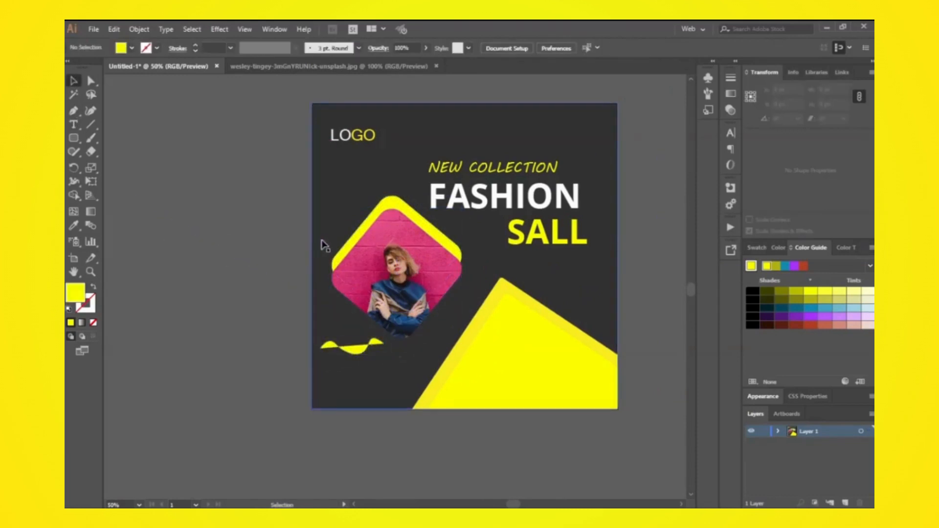
# - Give the wavy line no fill and a white 1 pt stroke, and duplicate it downward into three parallel waves
pyautogui.click(131, 48)
pyautogui.click(71, 82)
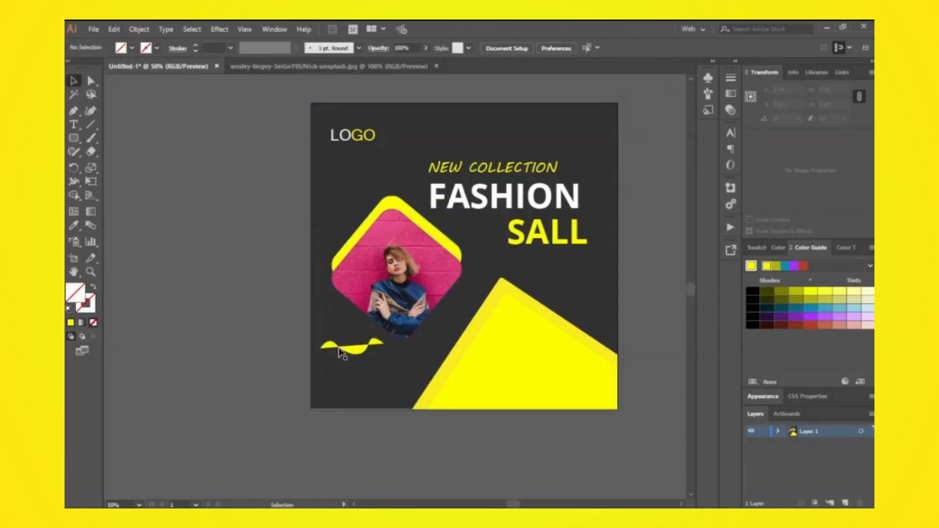
pyautogui.click(342, 349)
pyautogui.click(132, 48)
pyautogui.click(71, 82)
pyautogui.click(157, 48)
pyautogui.click(157, 48)
pyautogui.click(86, 68)
pyautogui.click(163, 230)
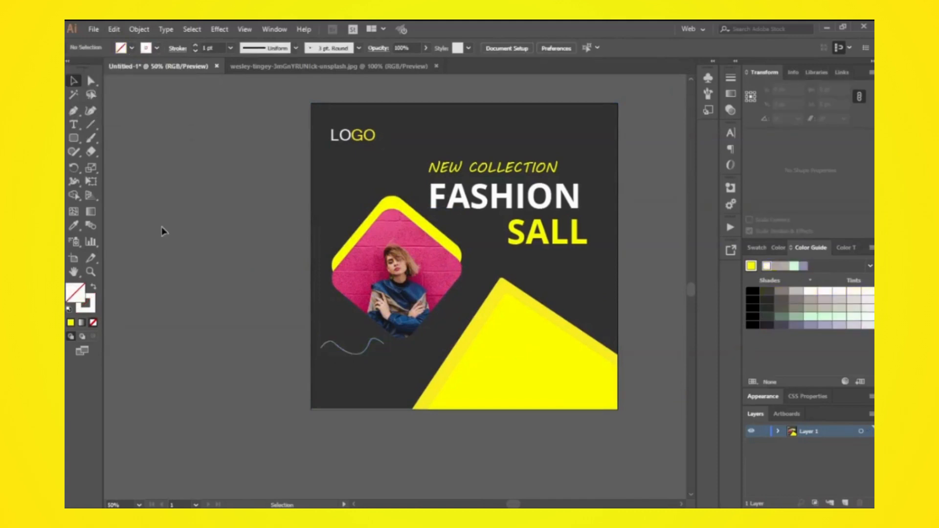
pyautogui.click(351, 358)
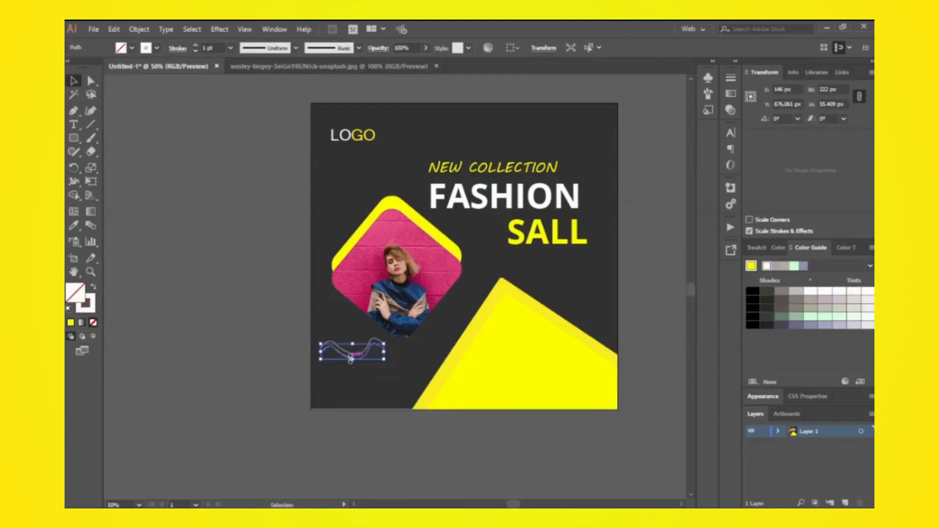
pyautogui.click(338, 387)
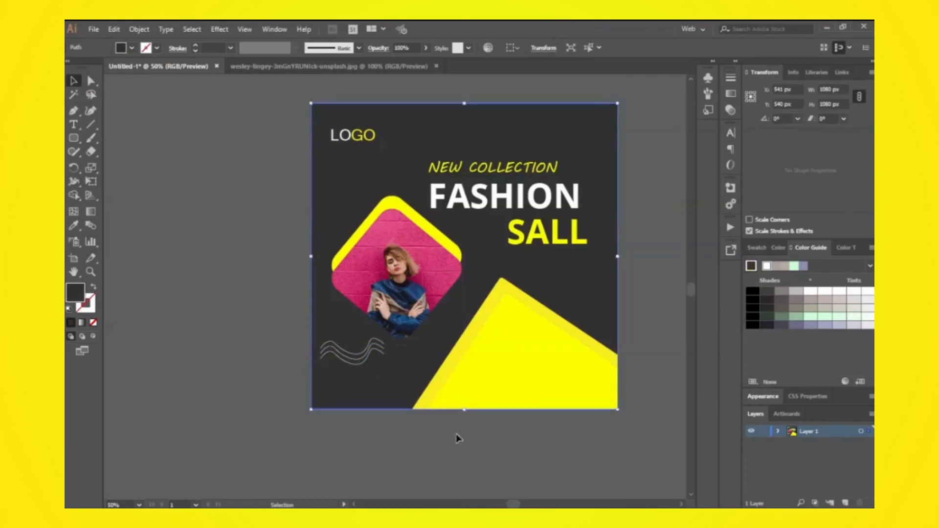
# - Shrink the three wavy lines to about 111 px wide and delete them
pyautogui.click(155, 31)
pyautogui.moveTo(142, 30)
pyautogui.moveTo(152, 97)
pyautogui.click(308, 96)
pyautogui.moveTo(348, 336); pyautogui.dragTo(377, 371)
pyautogui.click(235, 357)
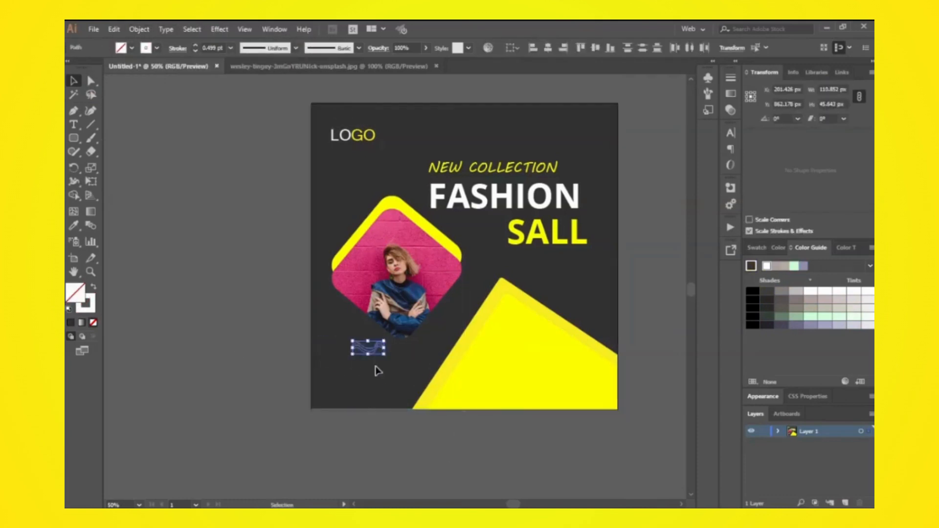
pyautogui.press('Delete')
# - Align the three headline lines to their right edges and move the headline slightly higher
pyautogui.moveTo(510, 144); pyautogui.dragTo(614, 231)
pyautogui.click(703, 48)
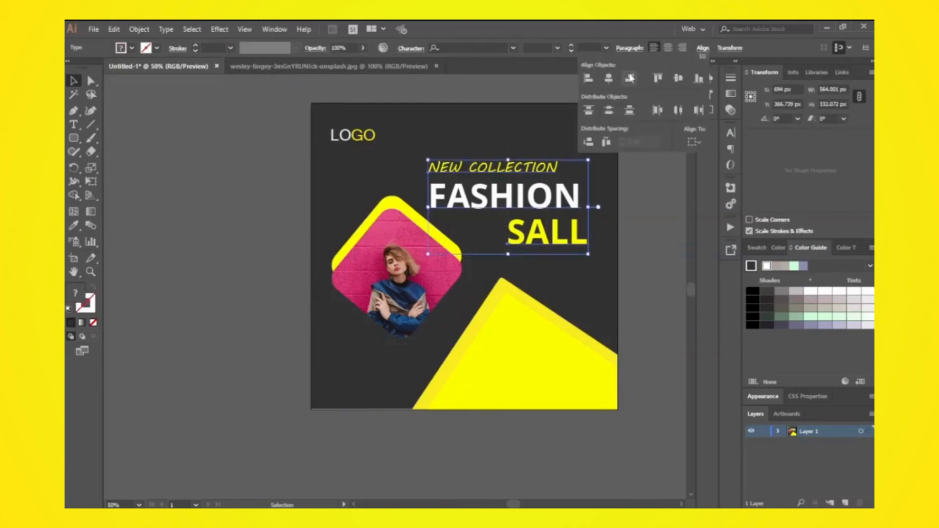
pyautogui.click(629, 79)
pyautogui.click(642, 268)
pyautogui.click(550, 233)
pyautogui.keyDown('shift'); pyautogui.click(556, 198); pyautogui.keyUp('shift')
pyautogui.moveTo(553, 180); pyautogui.dragTo(553, 167)
pyautogui.click(671, 256)
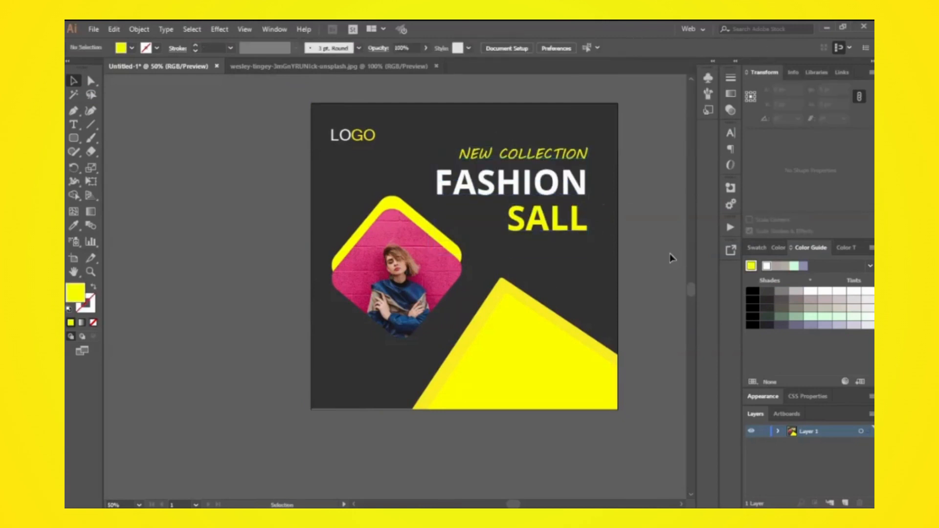
# - Nudge the logo and the framed photo together about 14 px right and 7 px up
pyautogui.moveTo(327, 114); pyautogui.dragTo(404, 367)
pyautogui.press('Right')
pyautogui.press('Right')
pyautogui.press('Right')
pyautogui.press('Right')
pyautogui.press('Right')
pyautogui.press('Right')
pyautogui.press('Right')
pyautogui.press('Right')
pyautogui.press('Right')
pyautogui.press('Right')
pyautogui.press('Right')
pyautogui.press('Right')
pyautogui.press('Right')
pyautogui.press('Right')
pyautogui.press('Up')
pyautogui.press('Up')
pyautogui.press('Up')
pyautogui.press('Up')
pyautogui.press('Up')
pyautogui.press('Up')
pyautogui.press('Up')
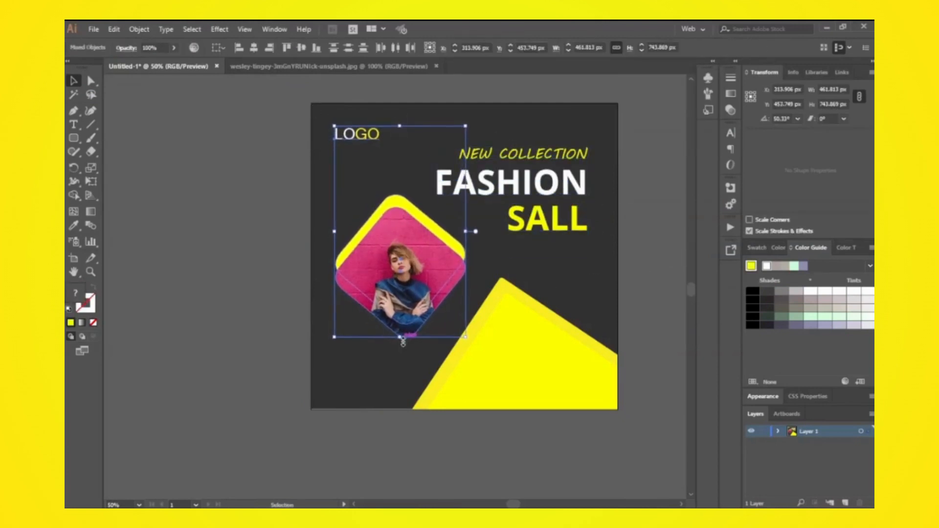
pyautogui.click(206, 190)
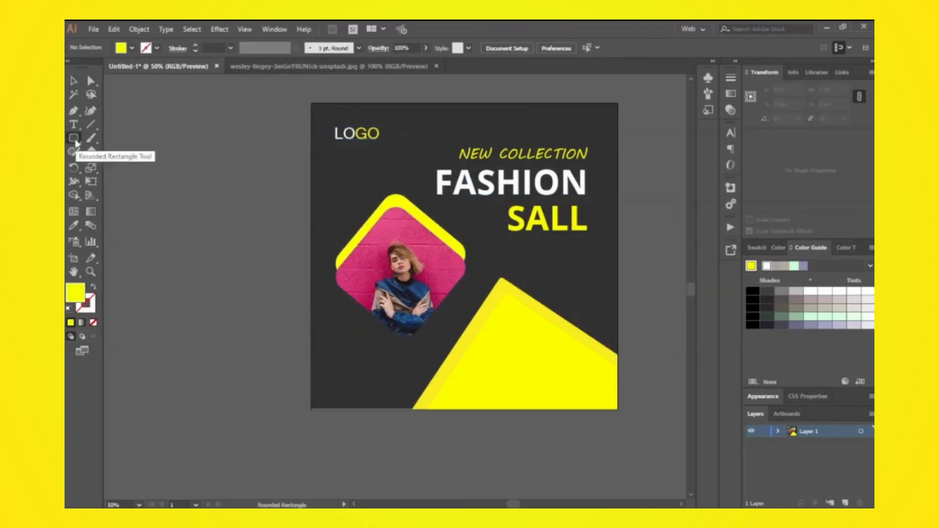
# - Draw a rounded square about 239 px wide with 52 px corners beside the artboard and fill it black
pyautogui.moveTo(295, 302); pyautogui.dragTo(321, 324)
pyautogui.moveTo(313, 264); pyautogui.dragTo(306, 272)
pyautogui.click(132, 48)
pyautogui.click(92, 82)
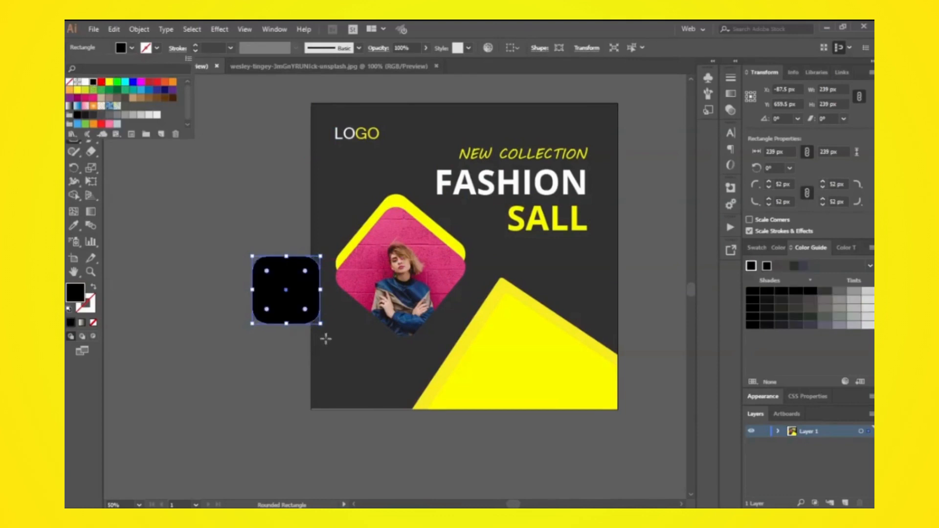
# - Rotate the black square to about 50°, scale it to about 165 px and place it on the large yellow shape's upper edge
pyautogui.click(325, 337)
pyautogui.press('v')
pyautogui.moveTo(325, 329); pyautogui.dragTo(331, 362)
pyautogui.moveTo(288, 396); pyautogui.dragTo(536, 294)
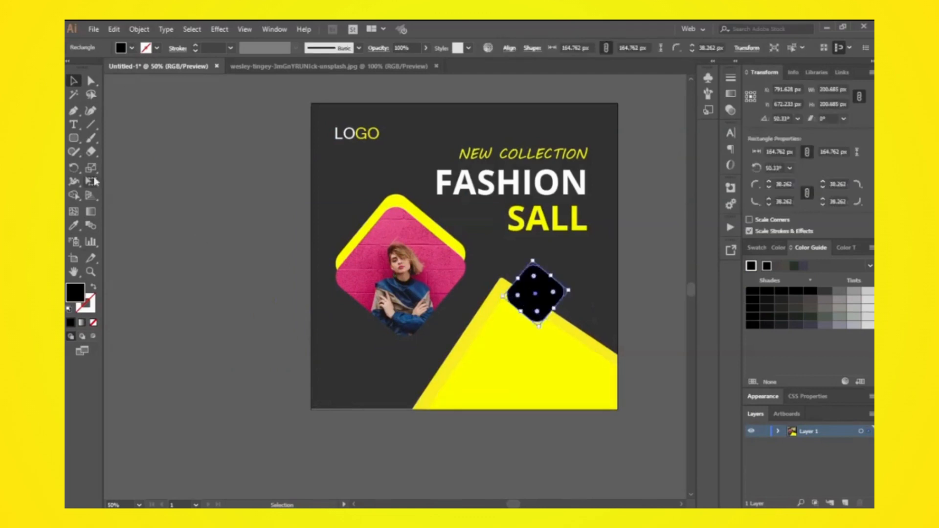
# - Duplicate the SALL text to the empty area beside the artboard and replace the copy with "50% OFF" on two lines
pyautogui.click(548, 230)
pyautogui.press('t')
pyautogui.moveTo(547, 230); pyautogui.dragTo(323, 272)
pyautogui.press('BackSpace')
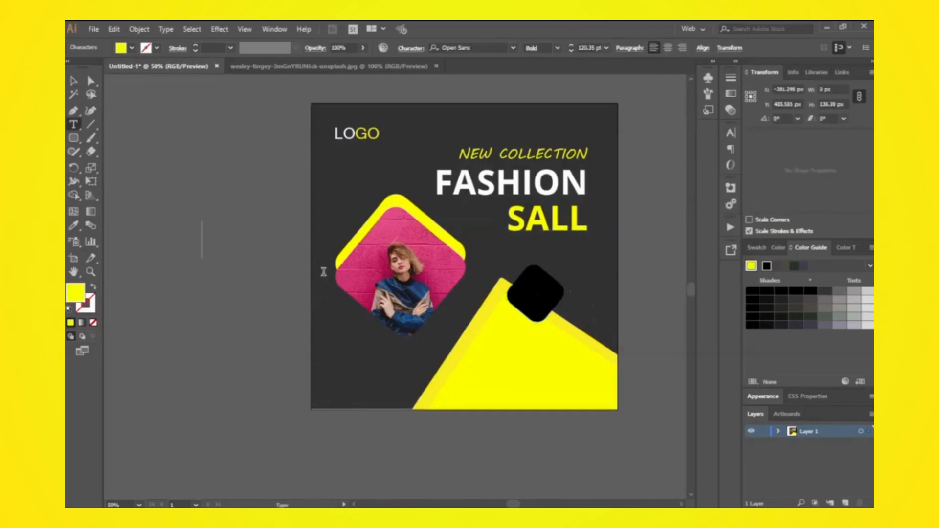
pyautogui.write('50% Of')
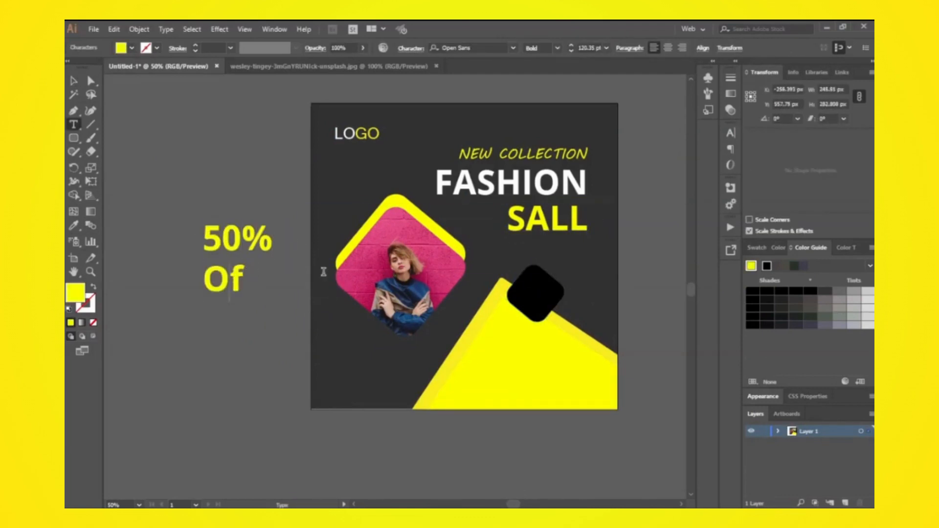
pyautogui.press('BackSpace')
pyautogui.write('FF')
# - Colour "50%" white and reduce the discount text to 62 pt
pyautogui.moveTo(204, 242); pyautogui.dragTo(274, 243)
pyautogui.click(132, 48)
pyautogui.click(90, 80)
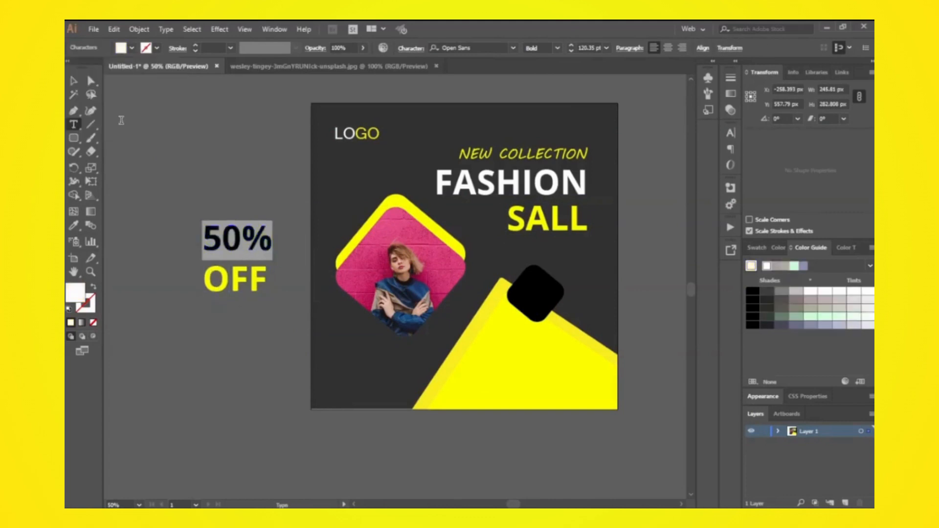
pyautogui.click(74, 81)
pyautogui.scroll(-20, 574, 49)
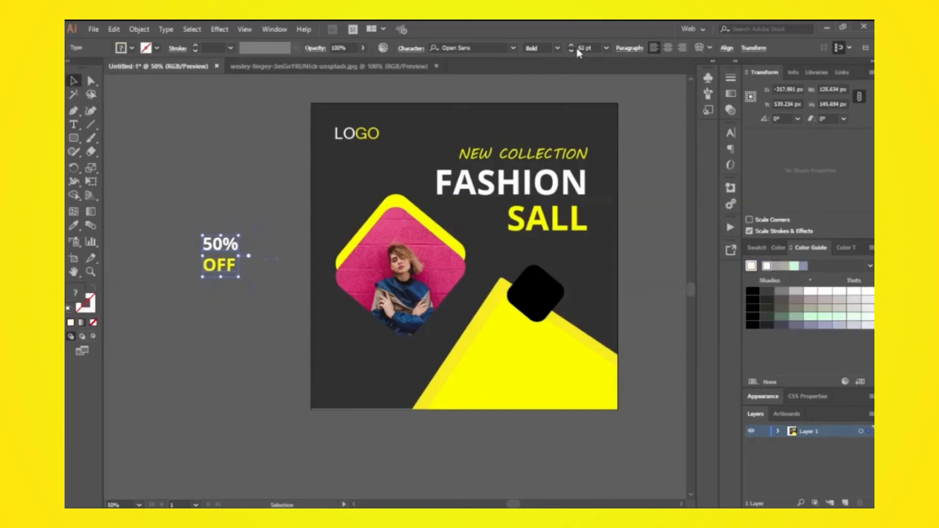
# - Set the discount text's leading to 61 pt, place it on the black square and bring it to the front
pyautogui.click(731, 134)
pyautogui.moveTo(220, 253); pyautogui.dragTo(537, 293)
pyautogui.rightClick(544, 291)
pyautogui.click(739, 233)
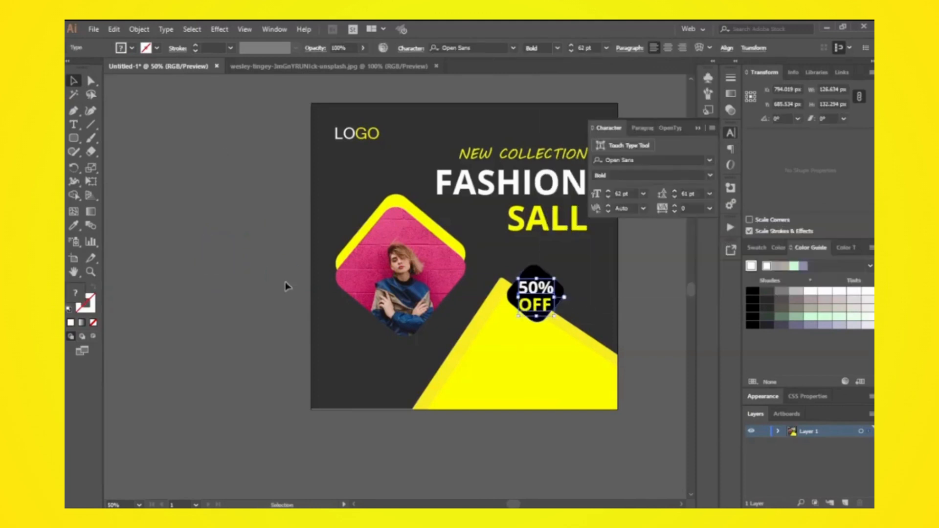
# - Change the fill of the square behind "50% OFF" to the background's dark grey
pyautogui.click(514, 299)
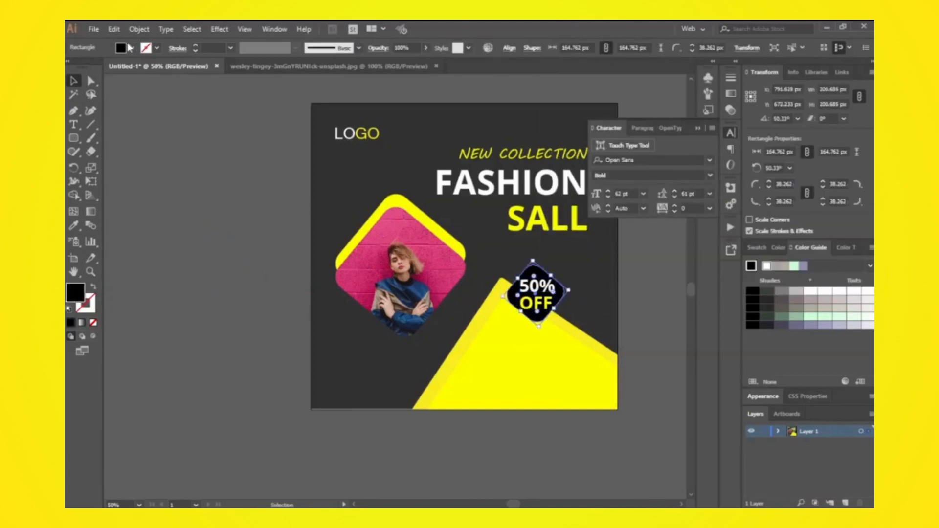
pyautogui.click(131, 48)
pyautogui.click(83, 116)
pyautogui.click(88, 116)
pyautogui.click(189, 253)
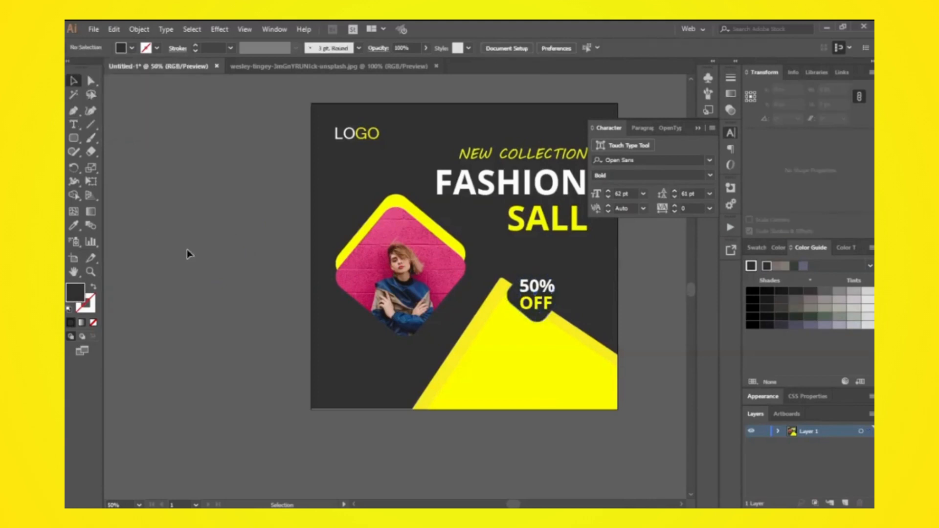
pyautogui.click(465, 397)
pyautogui.click(166, 169)
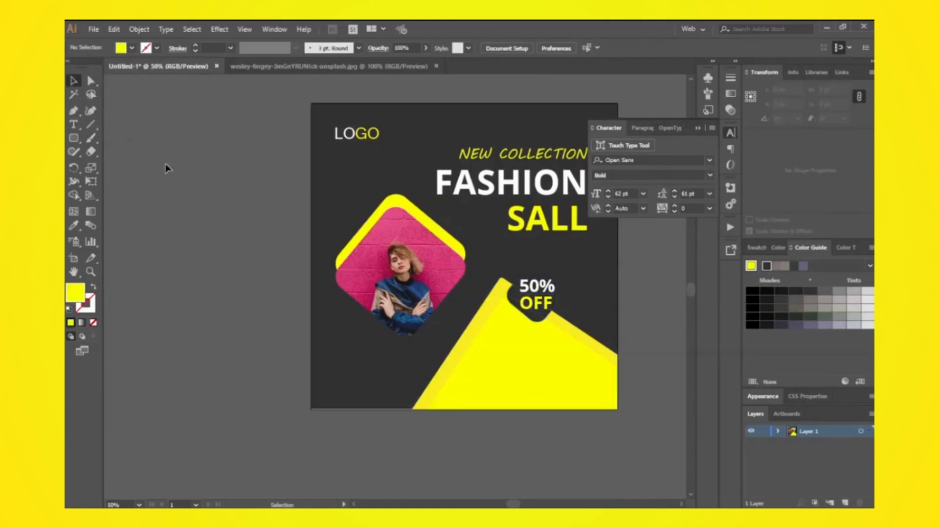
pyautogui.click(133, 260)
pyautogui.moveTo(160, 256); pyautogui.dragTo(170, 263)
pyautogui.hotkey('ctrl', 'z')
pyautogui.hotkey('ctrl', 'z')
pyautogui.click(192, 195)
pyautogui.click(194, 227)
pyautogui.click(183, 276)
pyautogui.click(189, 338)
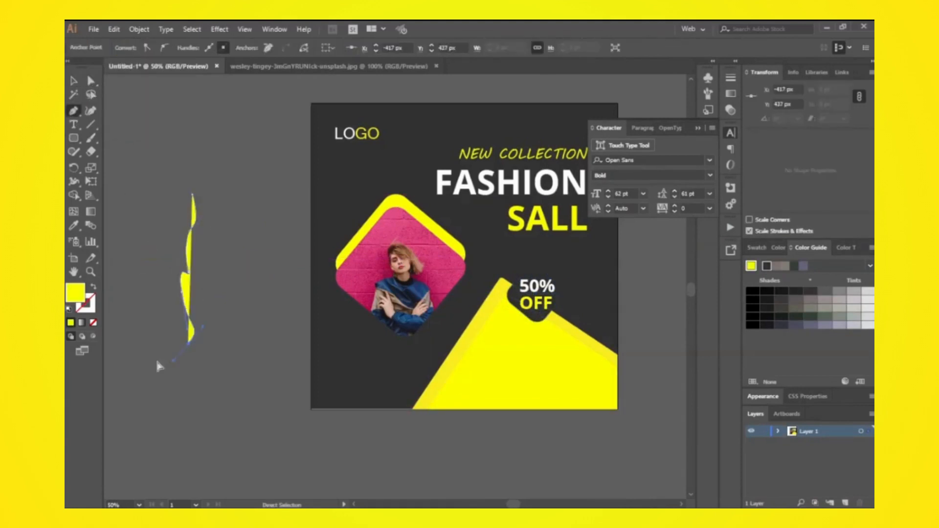
pyautogui.hotkey('ctrl', 'z')
pyautogui.hotkey('ctrl', 'z')
pyautogui.hotkey('ctrl', 'z')
pyautogui.hotkey('ctrl', 'z')
pyautogui.press('z')
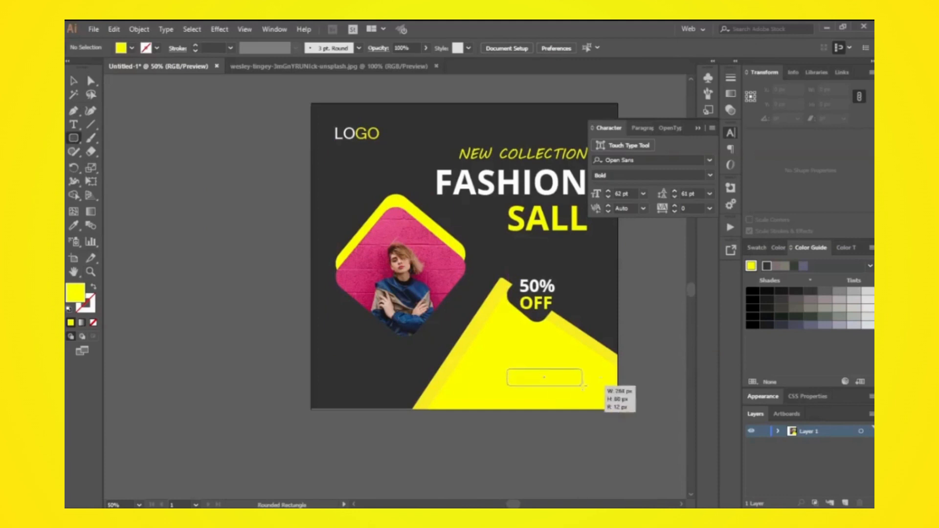
# - Draw a rounded rectangle about 276 by 60 px low on the large yellow shape and fill it with the sampled dark background colour
pyautogui.moveTo(583, 386); pyautogui.dragTo(563, 369)
pyautogui.click(74, 226)
pyautogui.click(337, 224)
pyautogui.click(74, 81)
pyautogui.click(147, 135)
# - Duplicate the NEW COLLECTION text to the empty area beside the artboard and replace the copy with "BUY NOW"
pyautogui.click(483, 159)
pyautogui.moveTo(484, 159); pyautogui.dragTo(172, 239)
pyautogui.doubleClick(172, 238)
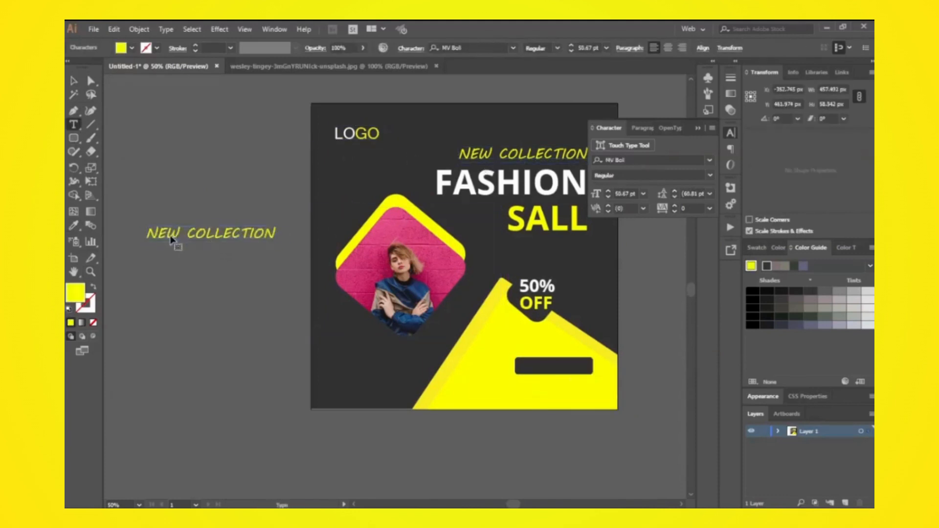
pyautogui.hotkey('ctrl', 'a')
pyautogui.press('BackSpace')
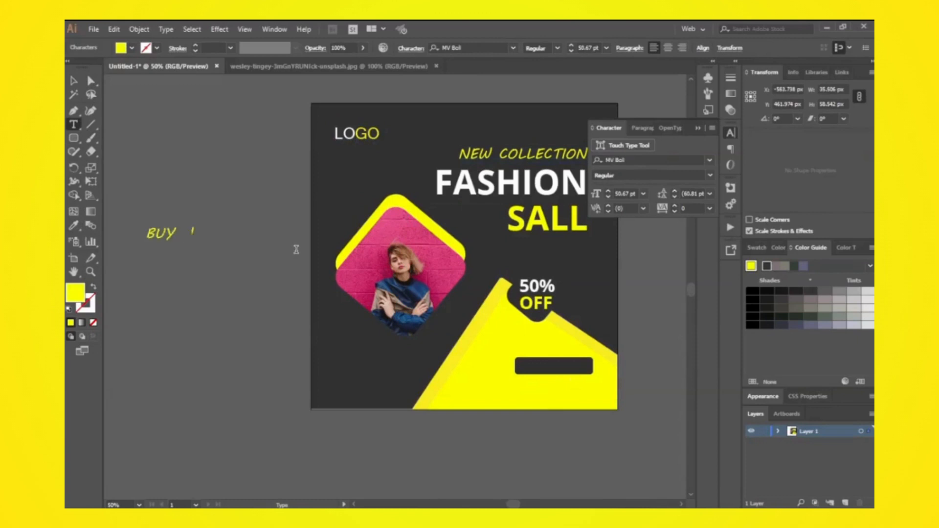
# - Set the BUY NOW text to Open Sans Regular at 40 pt
pyautogui.click(503, 48)
pyautogui.write('op')
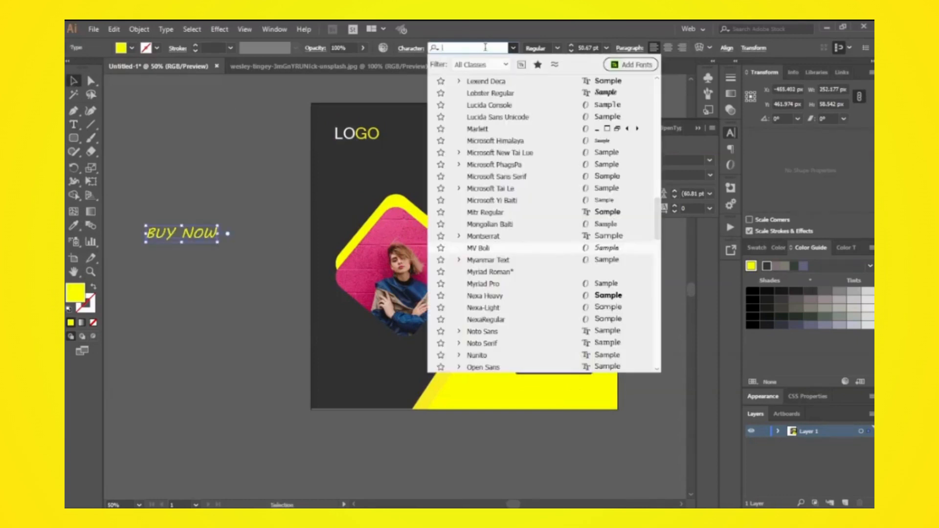
pyautogui.click(477, 103)
pyautogui.click(572, 51)
pyautogui.click(572, 51)
pyautogui.click(572, 51)
pyautogui.click(234, 196)
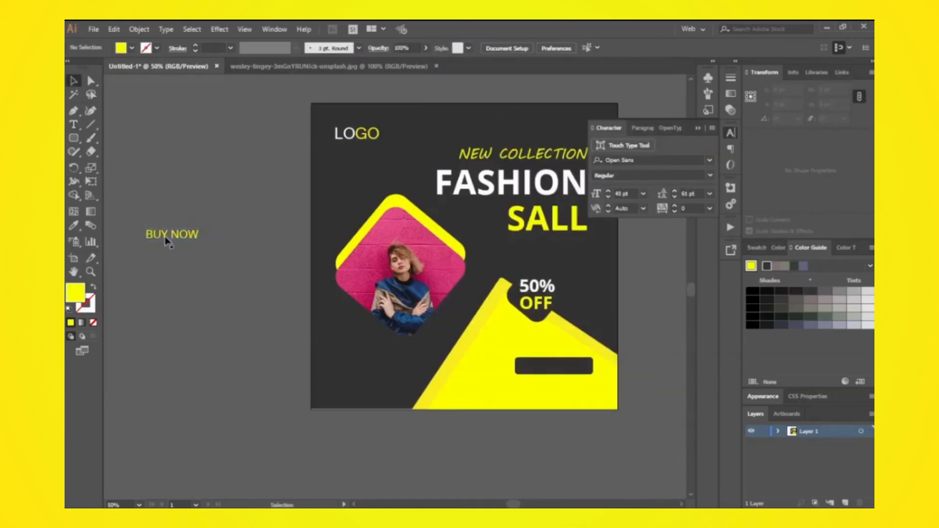
# - Place the BUY NOW text on the dark rounded rectangle and bring it to the front
pyautogui.moveTo(165, 236); pyautogui.dragTo(545, 367)
pyautogui.rightClick(545, 367)
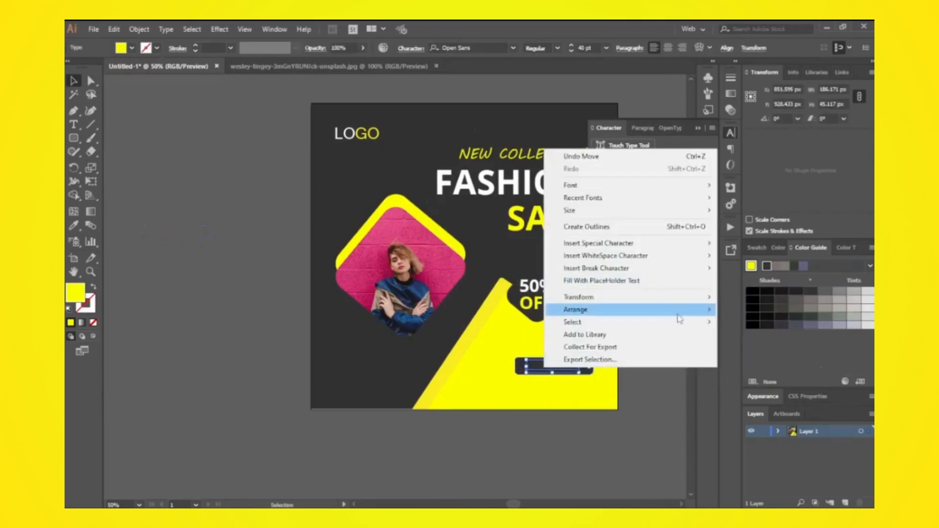
pyautogui.moveTo(678, 314)
pyautogui.click(733, 315)
pyautogui.click(191, 266)
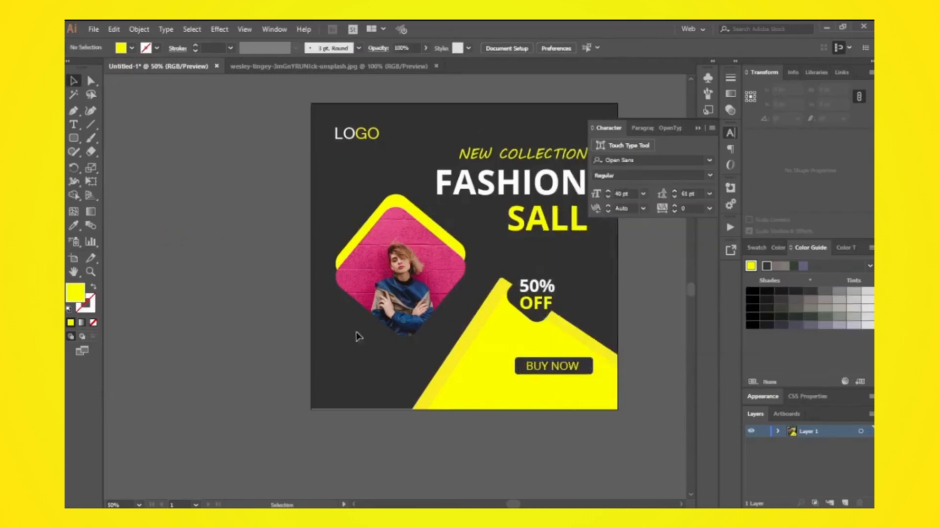
pyautogui.click(72, 124)
pyautogui.click(153, 402)
pyautogui.press('BackSpace')
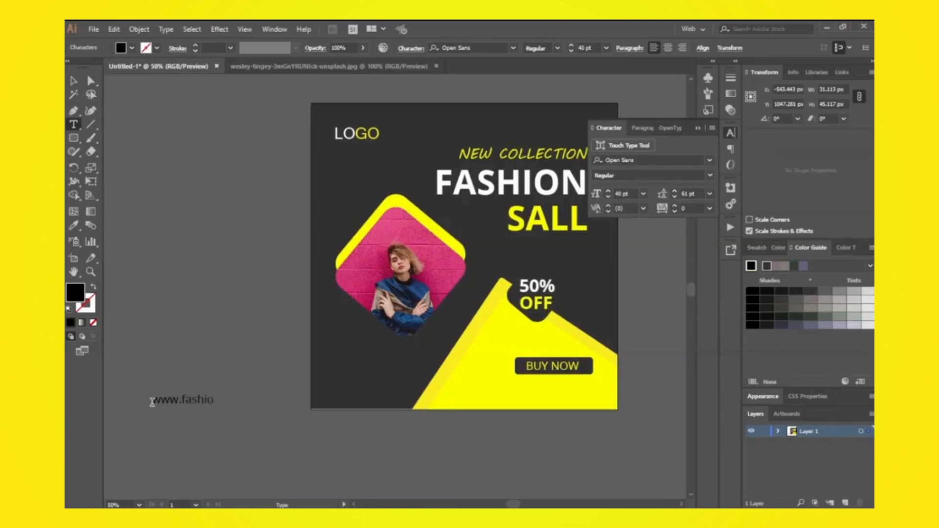
pyautogui.moveTo(233, 405); pyautogui.dragTo(570, 395)
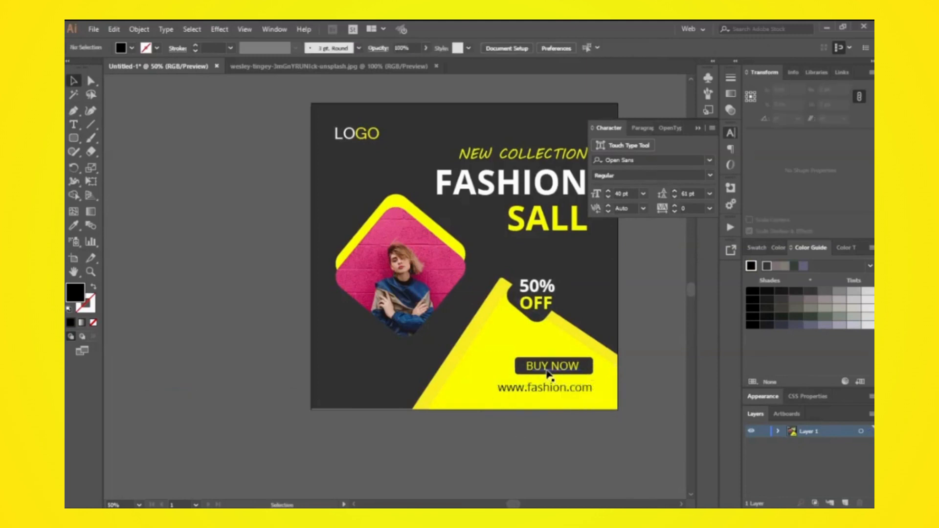
# - Shift the BUY NOW button slightly right and down, and move the web address about 20 px to the right
pyautogui.click(538, 374)
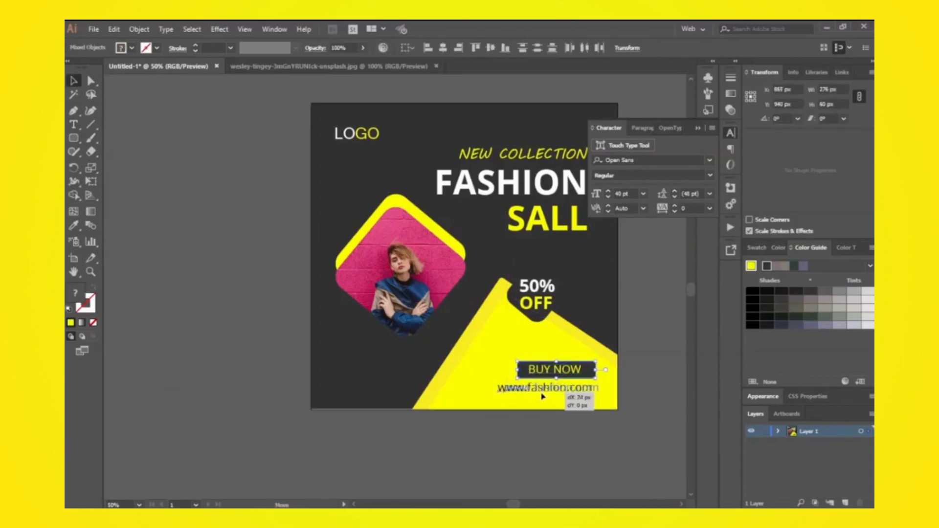
pyautogui.moveTo(542, 397); pyautogui.dragTo(543, 398)
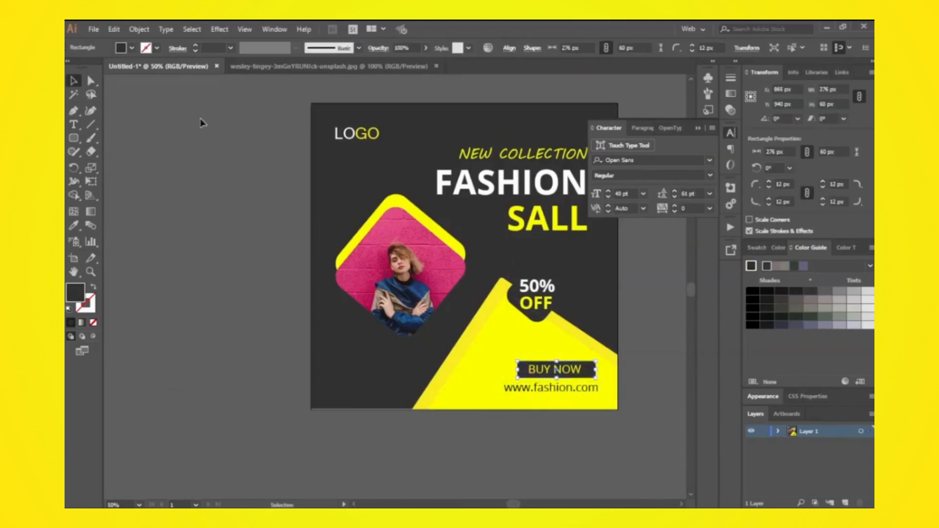
# - Apply a drop shadow with a 4 px Y offset and 5 px blur to the BUY NOW rectangle
pyautogui.click(219, 30)
pyautogui.moveTo(234, 158)
pyautogui.click(374, 160)
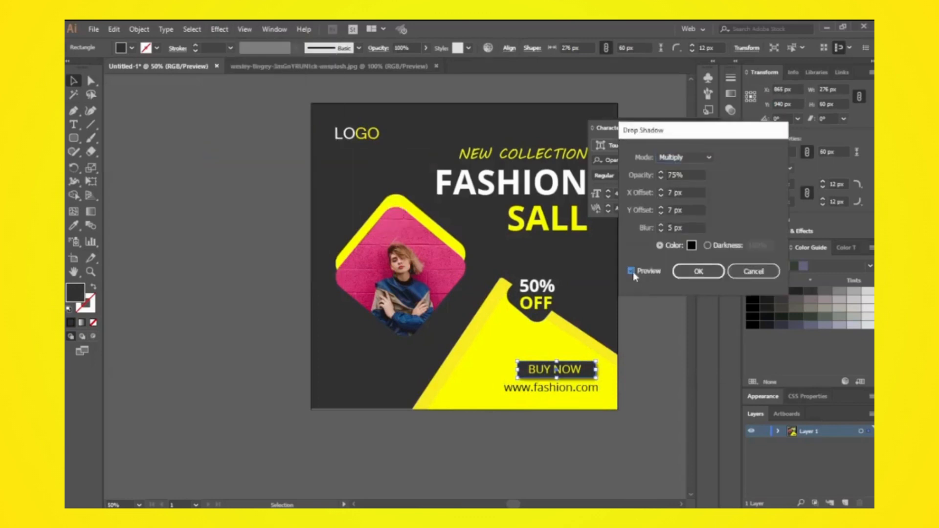
pyautogui.click(662, 214)
pyautogui.click(662, 214)
pyautogui.click(662, 213)
pyautogui.click(699, 272)
pyautogui.click(177, 308)
# - Apply a Multiply drop shadow with 75% opacity, 4 px Y offset and 5 px blur to the 50% OFF badge shape
pyautogui.click(537, 316)
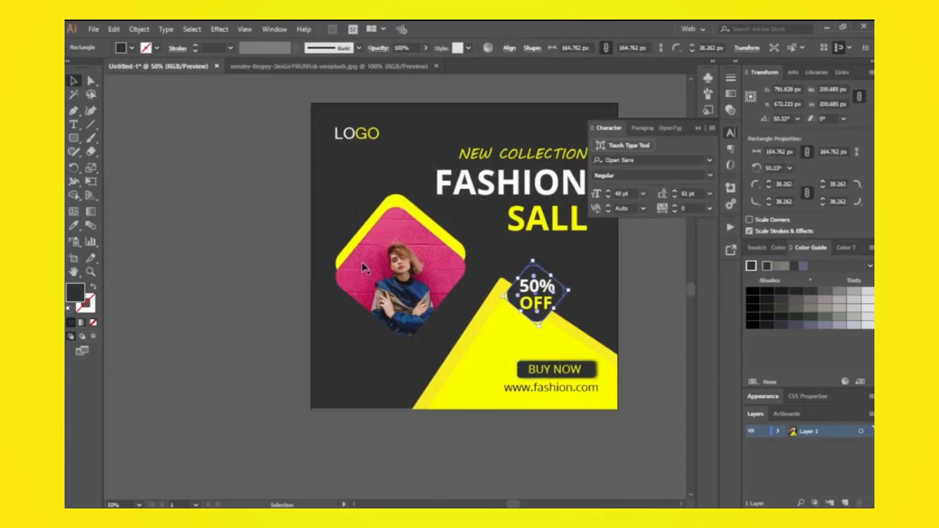
pyautogui.click(217, 29)
pyautogui.click(233, 402)
pyautogui.click(233, 401)
pyautogui.hotkey('ctrl', '=')
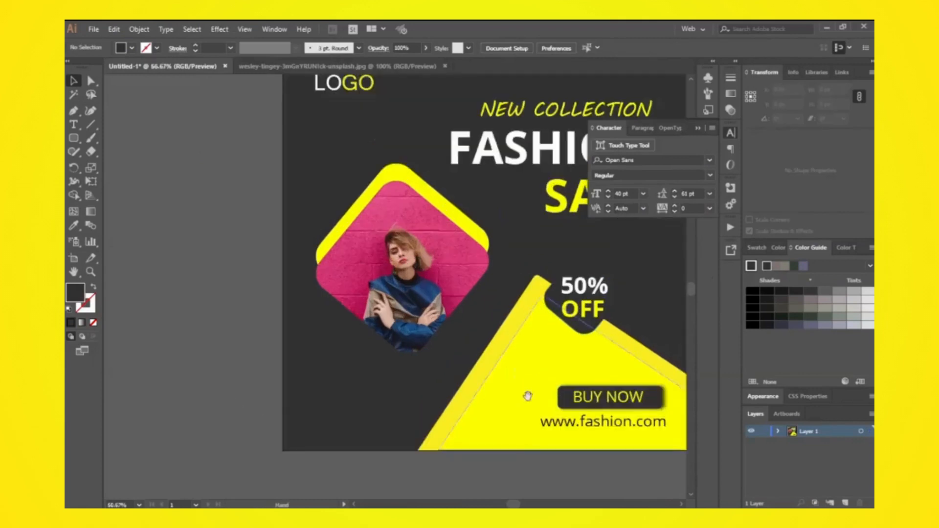
pyautogui.moveTo(527, 397); pyautogui.dragTo(400, 407)
pyautogui.click(452, 344)
pyautogui.click(220, 29)
pyautogui.click(220, 29)
pyautogui.click(220, 29)
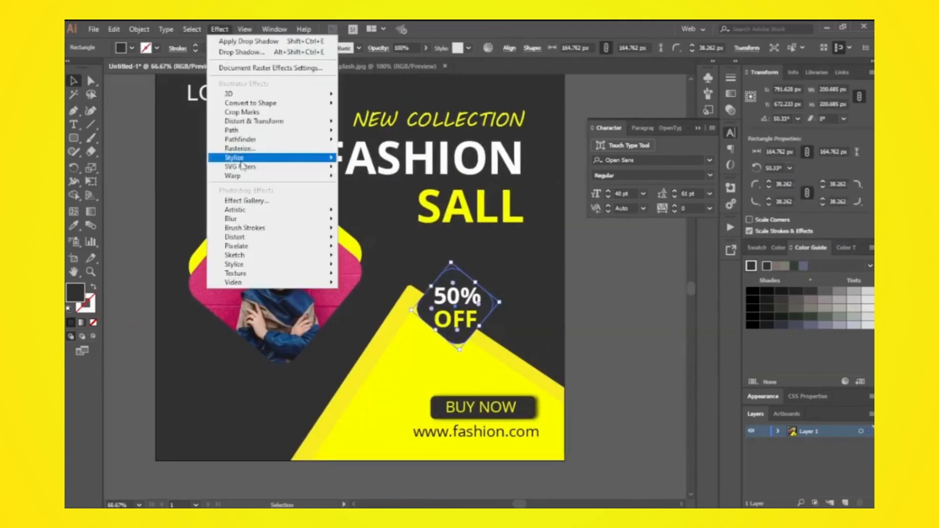
pyautogui.click(374, 160)
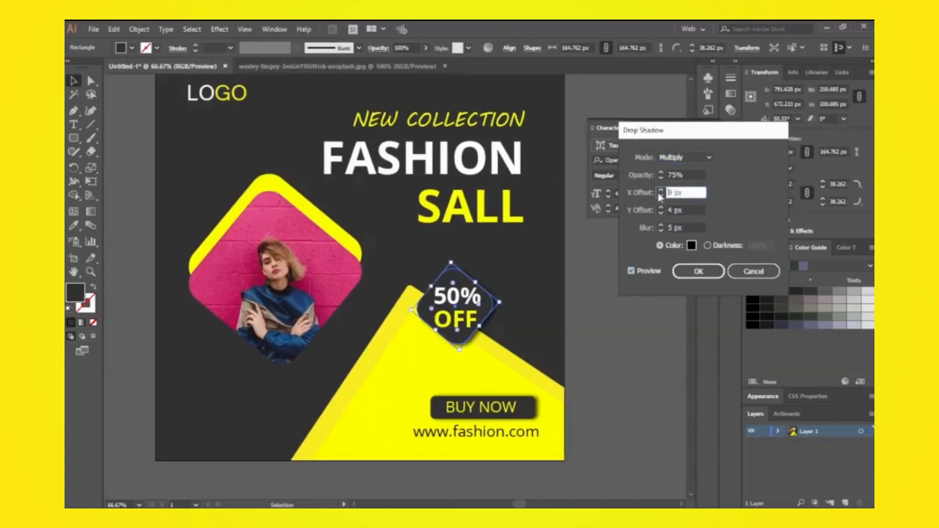
pyautogui.click(692, 270)
pyautogui.click(622, 328)
pyautogui.moveTo(480, 195); pyautogui.dragTo(529, 241)
pyautogui.click(520, 183)
pyautogui.keyDown('shift'); pyautogui.click(519, 143); pyautogui.keyUp('shift')
pyautogui.keyDown('shift'); pyautogui.click(525, 235); pyautogui.keyUp('shift')
pyautogui.click(650, 284)
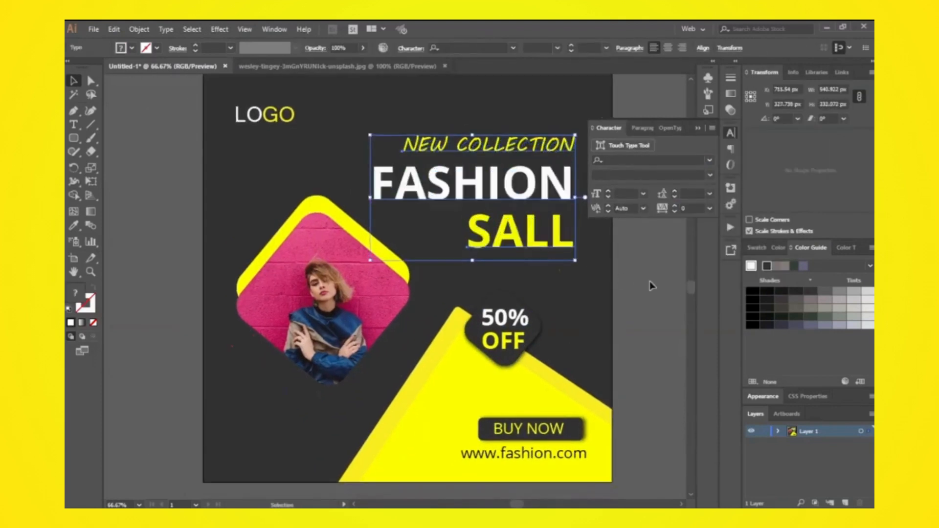
# - Set the web address text to 30 pt with a tracking of 93
pyautogui.scroll(-3, 632, 288)
pyautogui.click(504, 405)
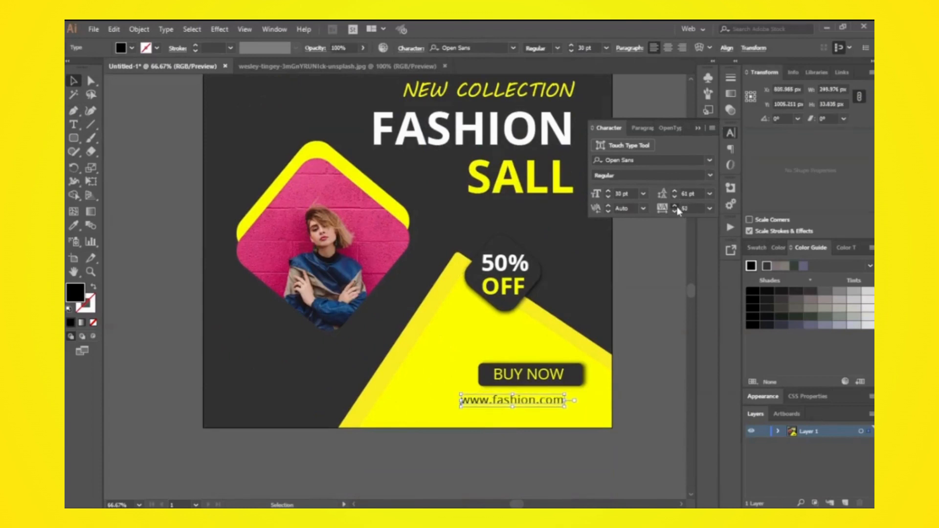
# - Center the BUY NOW text vertically on its rectangle and move the web address about 33 px right beneath the button
pyautogui.click(570, 377)
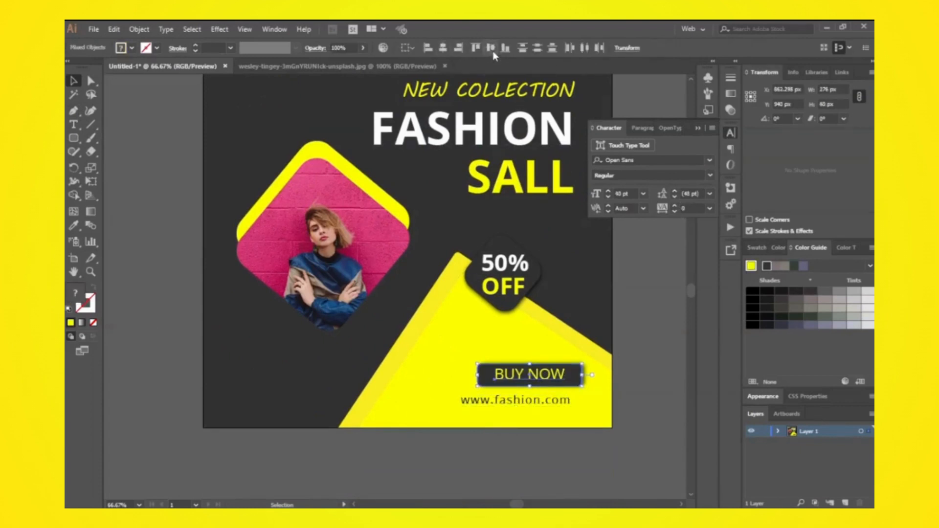
pyautogui.click(492, 51)
pyautogui.click(621, 315)
pyautogui.click(534, 380)
pyautogui.click(647, 354)
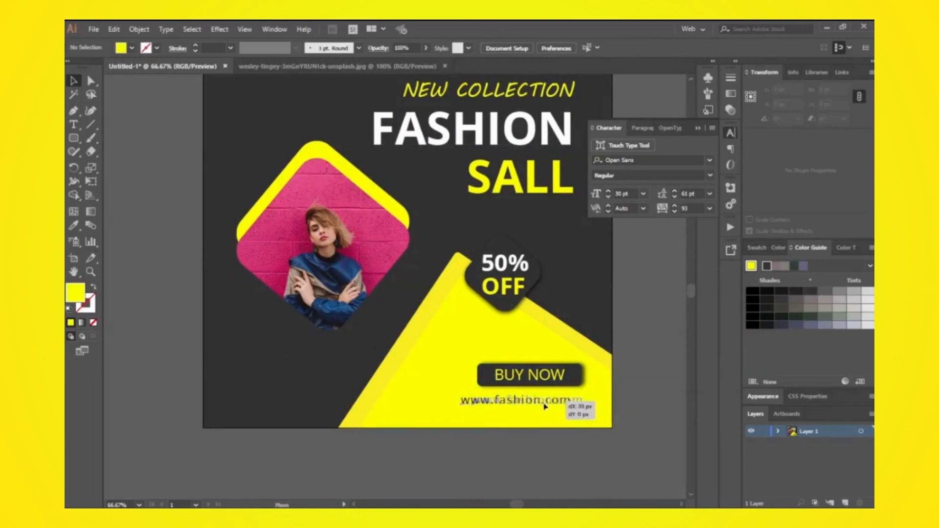
pyautogui.moveTo(543, 404); pyautogui.dragTo(543, 405)
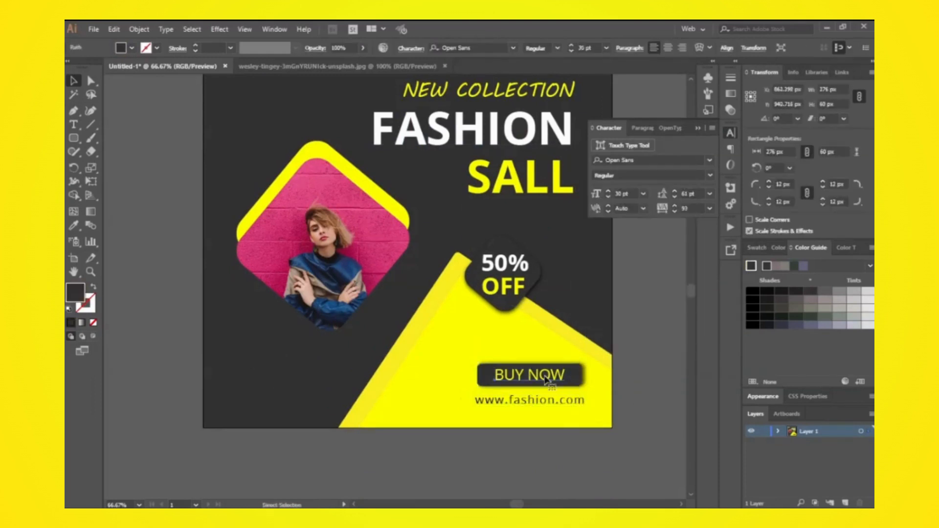
# - Group the BUY NOW text with its rounded rectangle
pyautogui.click(504, 376)
pyautogui.keyDown('shift'); pyautogui.click(482, 375); pyautogui.keyUp('shift')
pyautogui.rightClick(482, 375)
pyautogui.click(514, 272)
# - Align the right edges of the button, web address, SALL, FASHION and NEW COLLECTION texts
pyautogui.keyDown('shift'); pyautogui.click(539, 402); pyautogui.keyUp('shift')
pyautogui.keyDown('shift'); pyautogui.click(559, 185); pyautogui.keyUp('shift')
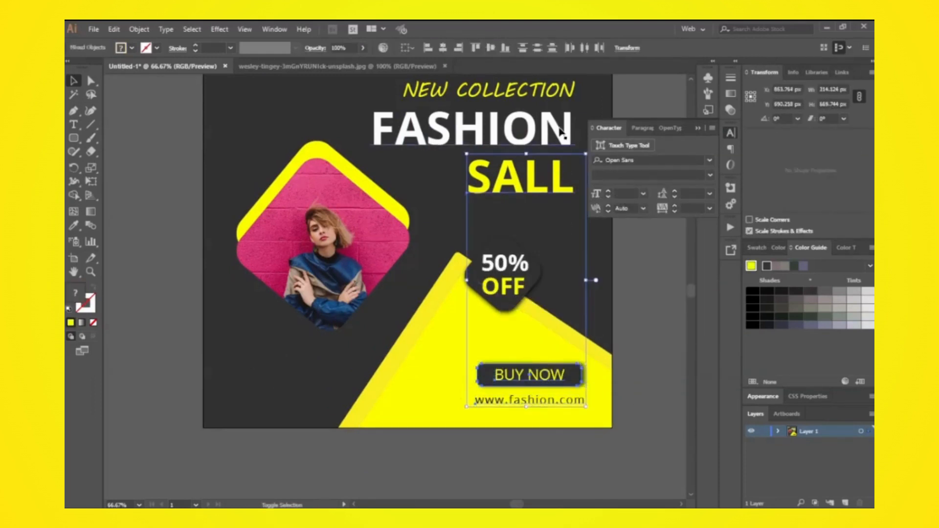
pyautogui.keyDown('shift'); pyautogui.click(566, 130); pyautogui.keyUp('shift')
pyautogui.keyDown('shift'); pyautogui.click(568, 92); pyautogui.keyUp('shift')
pyautogui.click(459, 48)
# - Nudge the right-aligned texts and button slightly left and down together
pyautogui.press('Left')
pyautogui.press('Left')
pyautogui.press('Left')
pyautogui.press('Left')
pyautogui.press('Left')
pyautogui.press('Left')
pyautogui.press('Left')
pyautogui.press('Left')
pyautogui.press('Left')
pyautogui.press('Left')
pyautogui.press('Left')
pyautogui.press('Left')
pyautogui.press('Left')
pyautogui.press('Left')
pyautogui.press('Left')
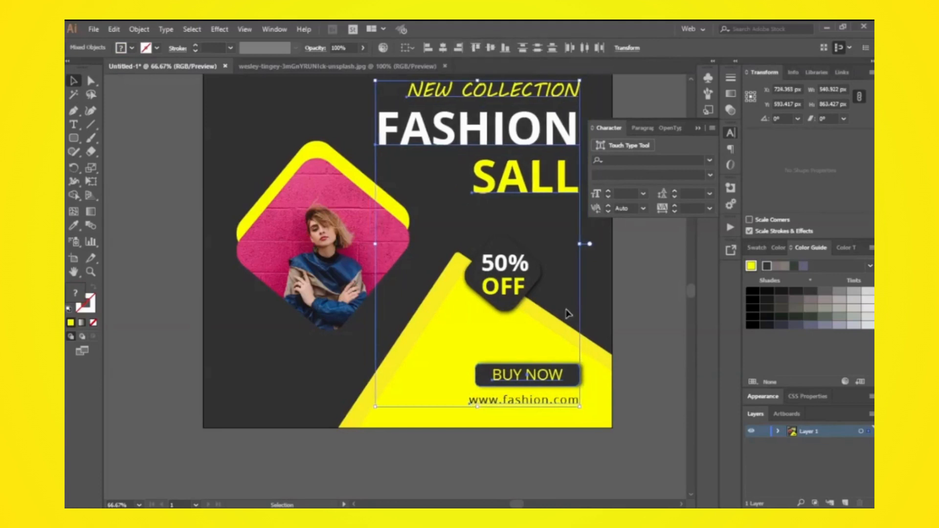
pyautogui.press('Down')
pyautogui.press('Down')
pyautogui.press('Down')
pyautogui.press('Down')
pyautogui.press('Down')
pyautogui.press('Down')
pyautogui.click(657, 346)
# - Draw a 339 px rounded square over the upper part of the framed model photo
pyautogui.press('space')
pyautogui.moveTo(380, 402); pyautogui.dragTo(406, 459)
pyautogui.click(73, 139)
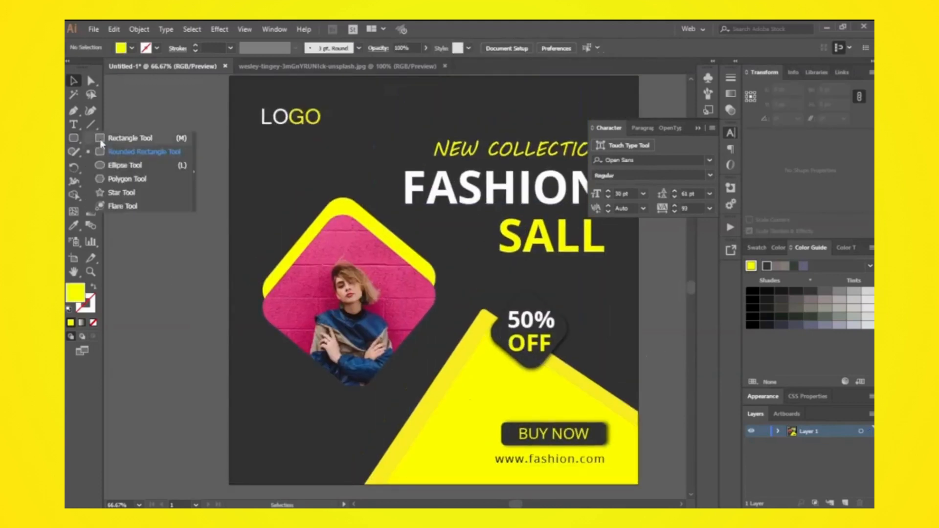
pyautogui.click(112, 152)
pyautogui.moveTo(331, 223); pyautogui.dragTo(409, 300)
pyautogui.moveTo(294, 192); pyautogui.dragTo(294, 192)
# - Give the new rounded square no fill and a 1 pt white outline
pyautogui.click(132, 48)
pyautogui.click(157, 47)
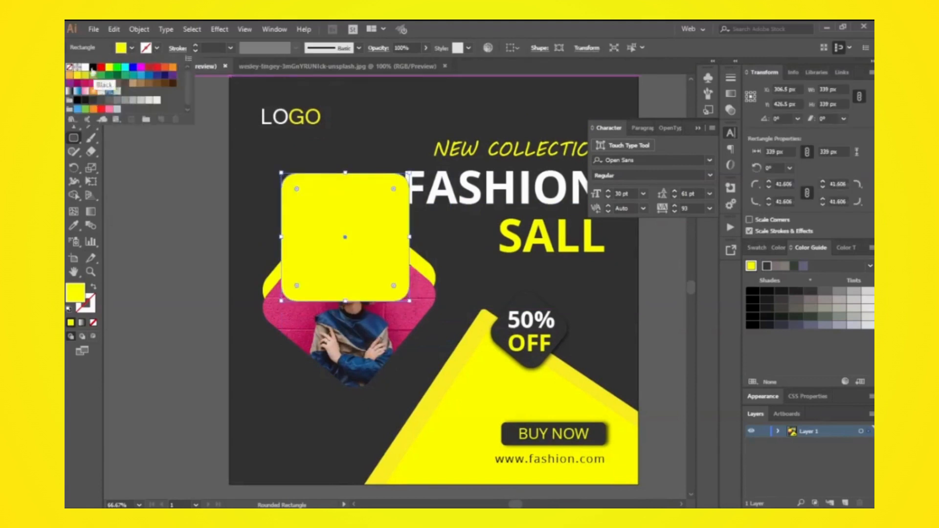
pyautogui.click(82, 60)
pyautogui.click(131, 48)
pyautogui.click(71, 60)
pyautogui.click(74, 81)
pyautogui.click(171, 215)
# - Rotate the outlined rounded square about 54° and place it over the model photo, offset slightly to the right
pyautogui.moveTo(281, 271); pyautogui.dragTo(319, 325)
pyautogui.moveTo(315, 359); pyautogui.dragTo(398, 387)
pyautogui.moveTo(385, 302); pyautogui.dragTo(374, 302)
# - Send the outlined rounded square to the back
pyautogui.rightClick(374, 303)
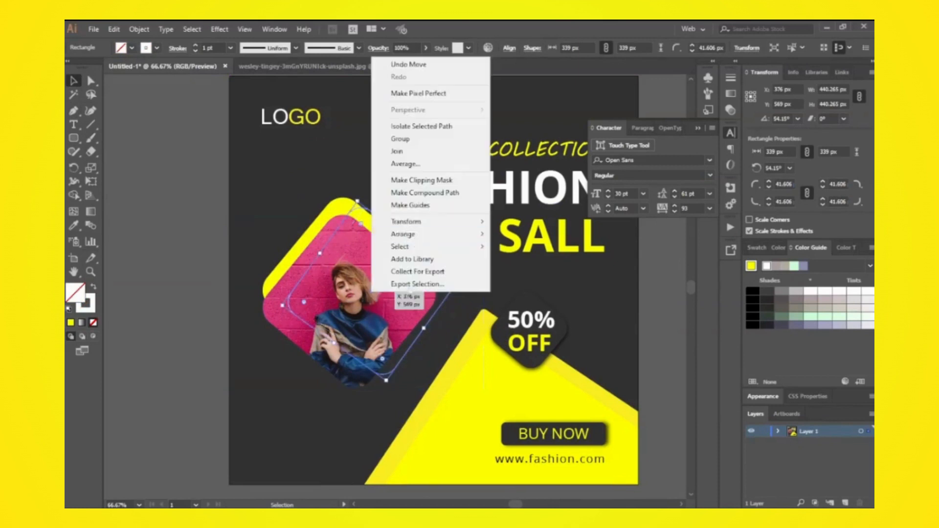
pyautogui.moveTo(430, 235)
pyautogui.click(534, 273)
pyautogui.click(177, 245)
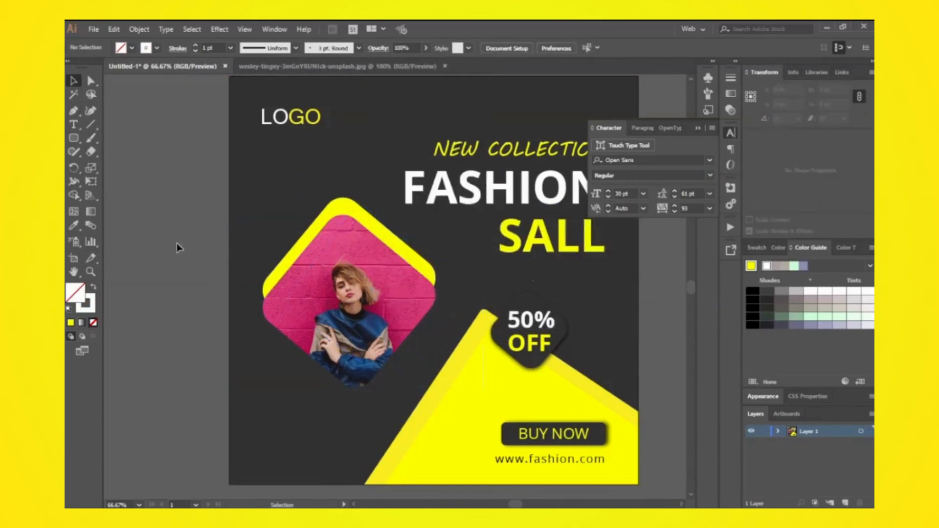
# - Unlock the dark background square and send it to the back behind the outlined shape
pyautogui.click(139, 29)
pyautogui.click(181, 108)
pyautogui.rightClick(244, 160)
pyautogui.moveTo(283, 339)
pyautogui.click(392, 376)
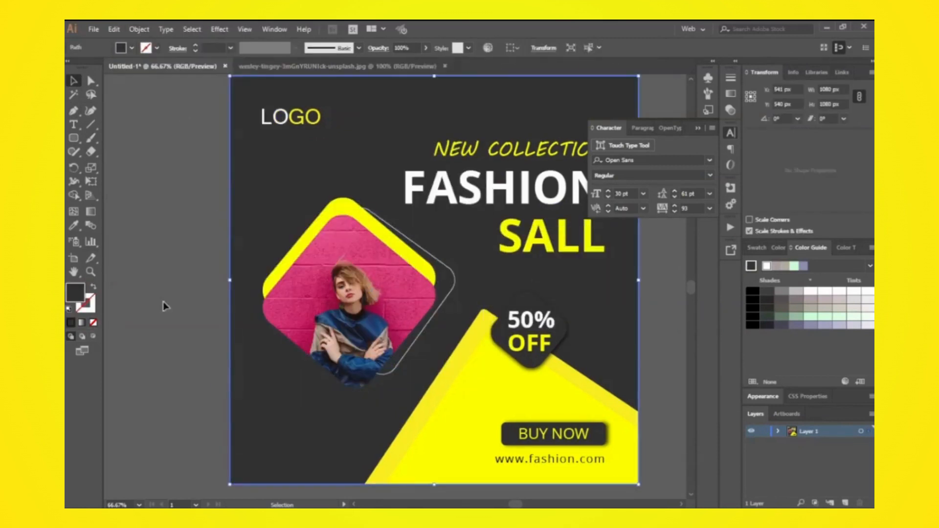
# - Try other positions for the thin outlined square around the photo frame, and delete it
pyautogui.click(164, 302)
pyautogui.moveTo(454, 285); pyautogui.dragTo(426, 261)
pyautogui.click(132, 276)
pyautogui.moveTo(306, 213); pyautogui.dragTo(293, 239)
pyautogui.click(176, 265)
pyautogui.click(255, 314)
pyautogui.press('Delete')
# - Try a wavy white Pen tool line in the artboard's empty lower-left area
pyautogui.scroll(-2, 111, 295)
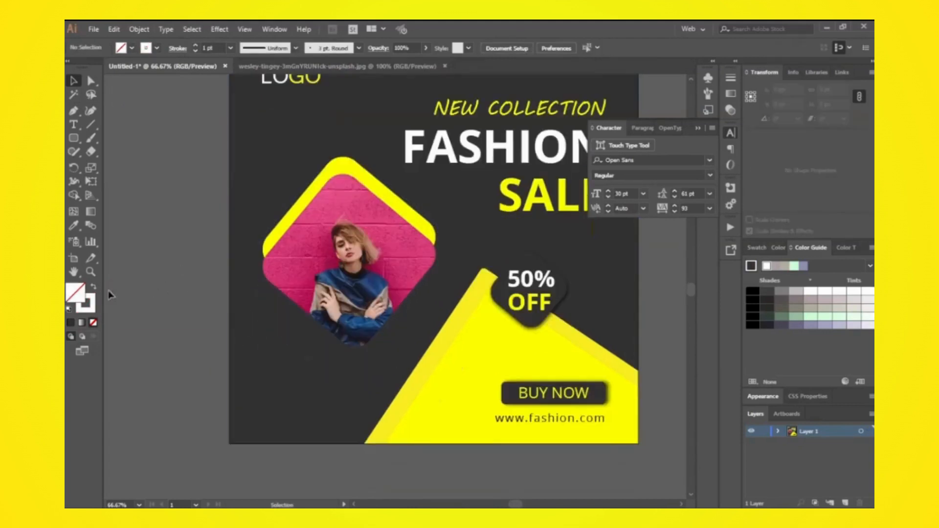
pyautogui.click(73, 112)
pyautogui.click(241, 390)
pyautogui.moveTo(275, 388); pyautogui.dragTo(296, 388)
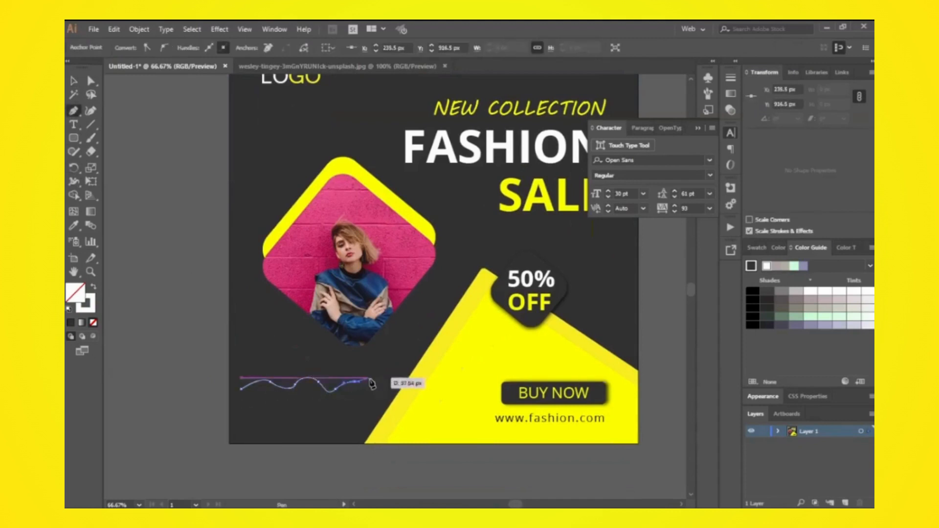
pyautogui.click(74, 82)
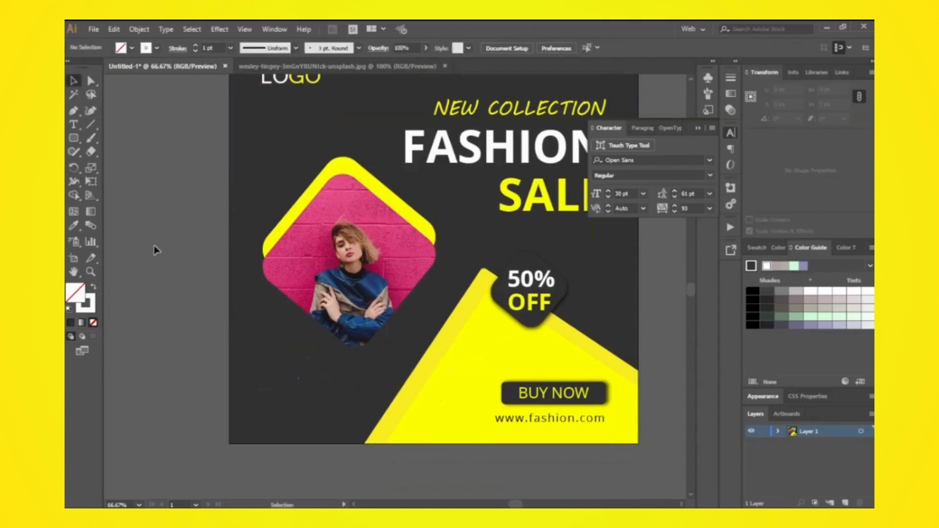
# - Draw a 10 px circle in the empty area left of the artboard
pyautogui.moveTo(73, 138); pyautogui.dragTo(135, 162)
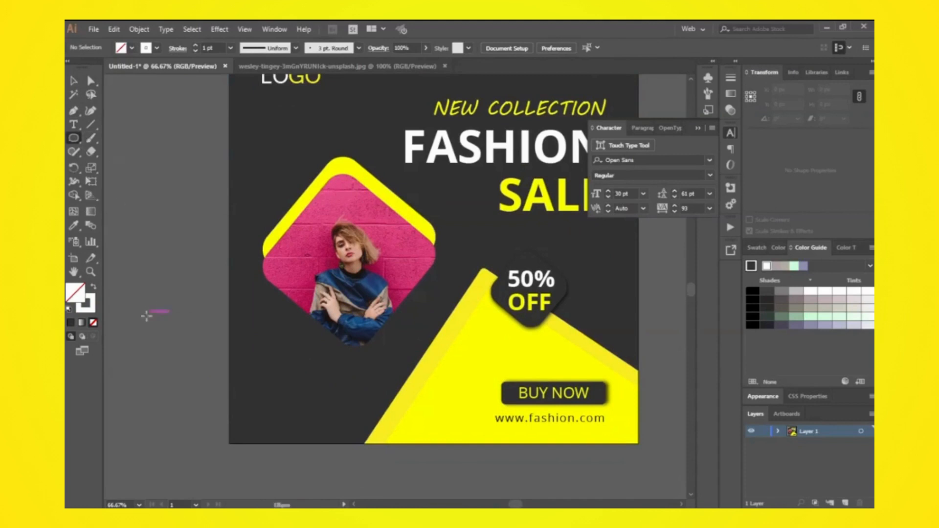
pyautogui.moveTo(152, 318); pyautogui.dragTo(150, 318)
pyautogui.click(74, 82)
pyautogui.click(146, 244)
pyautogui.click(150, 319)
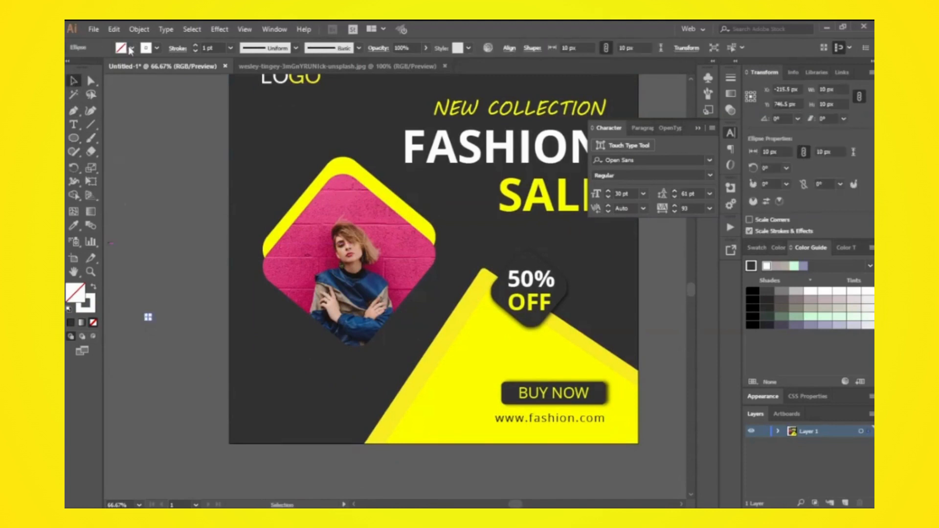
# - Fill the 10 px circle with white
pyautogui.click(132, 48)
pyautogui.click(87, 65)
pyautogui.click(154, 215)
pyautogui.click(152, 211)
pyautogui.click(157, 48)
pyautogui.click(67, 66)
# - Duplicate the white dot into an evenly spaced horizontal row of five and group the row
pyautogui.click(148, 317)
pyautogui.click(149, 318)
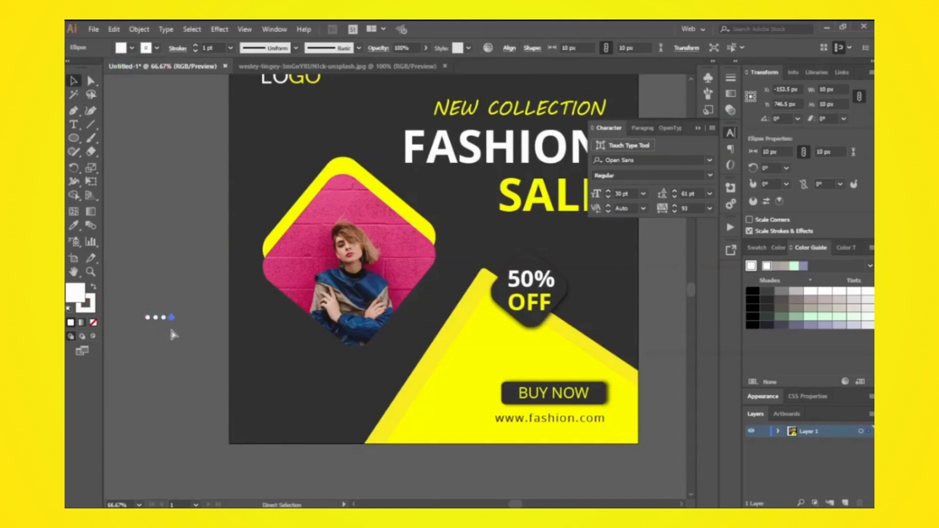
pyautogui.moveTo(180, 332); pyautogui.dragTo(167, 337)
pyautogui.rightClick(164, 320)
pyautogui.click(193, 166)
# - Duplicate the row of dots downward at equal spacing to build a five-by-five dot grid
pyautogui.rightClick(168, 321)
pyautogui.click(205, 289)
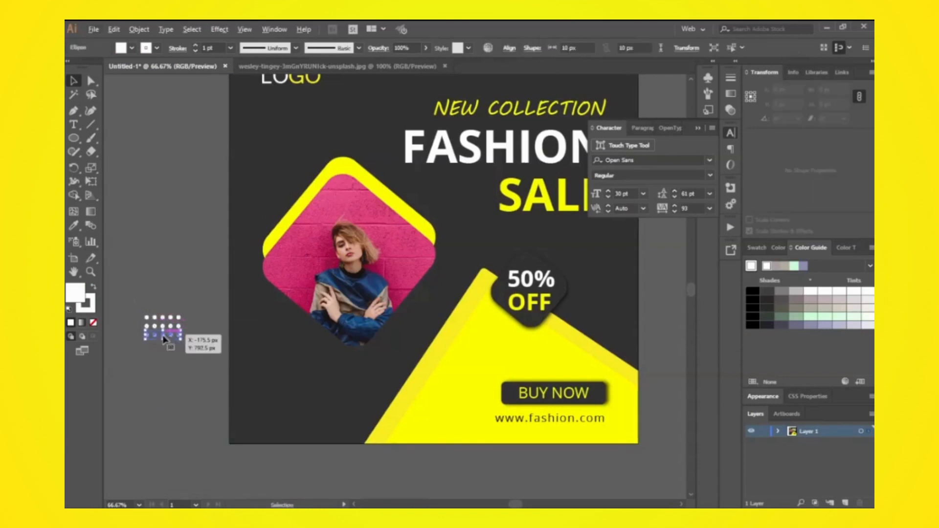
pyautogui.hotkey('ctrl', 'd')
pyautogui.hotkey('ctrl', 'd')
# - Group all rows of the dot grid into one object
pyautogui.moveTo(134, 302); pyautogui.dragTo(288, 383)
pyautogui.rightClick(161, 329)
pyautogui.click(195, 416)
pyautogui.rightClick(166, 344)
# - Place one dot grid in the artboard's lower-left corner and a copy above and right of the 50% OFF badge
pyautogui.moveTo(273, 370); pyautogui.dragTo(608, 259)
pyautogui.moveTo(275, 376); pyautogui.dragTo(269, 408)
pyautogui.click(191, 417)
# - Draw a 41 px circle in the empty area left of the artboard
pyautogui.scroll(4, 190, 418)
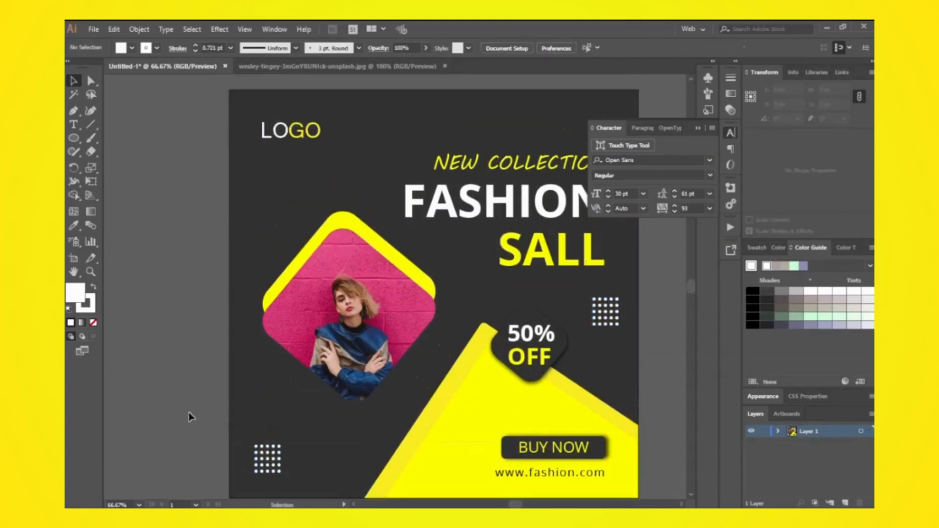
pyautogui.scroll(-1, 191, 419)
pyautogui.rightClick(74, 138)
pyautogui.click(124, 165)
pyautogui.moveTo(168, 315); pyautogui.dragTo(185, 332)
# - Give the 41 px circle no fill and a yellow outline
pyautogui.click(132, 48)
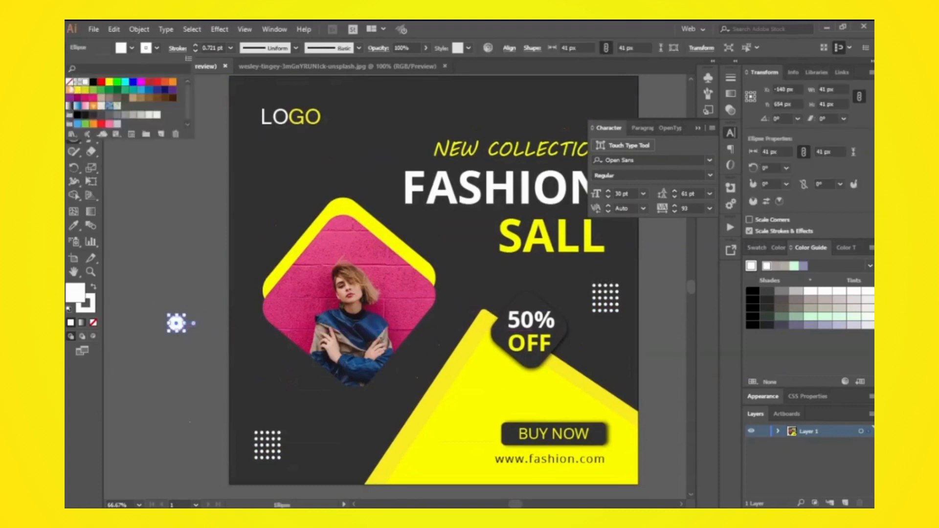
pyautogui.click(109, 83)
pyautogui.click(70, 83)
pyautogui.click(155, 50)
pyautogui.click(109, 67)
pyautogui.click(74, 81)
pyautogui.click(162, 299)
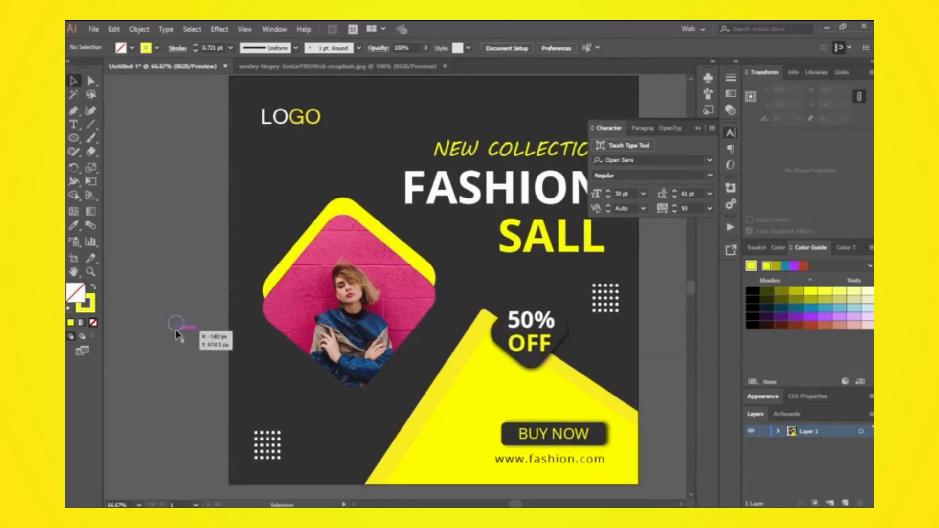
# - Duplicate the yellow circle with a slight diagonal offset and set the copy's outline to white
pyautogui.moveTo(181, 337); pyautogui.dragTo(182, 336)
pyautogui.click(156, 48)
pyautogui.click(85, 67)
pyautogui.click(149, 285)
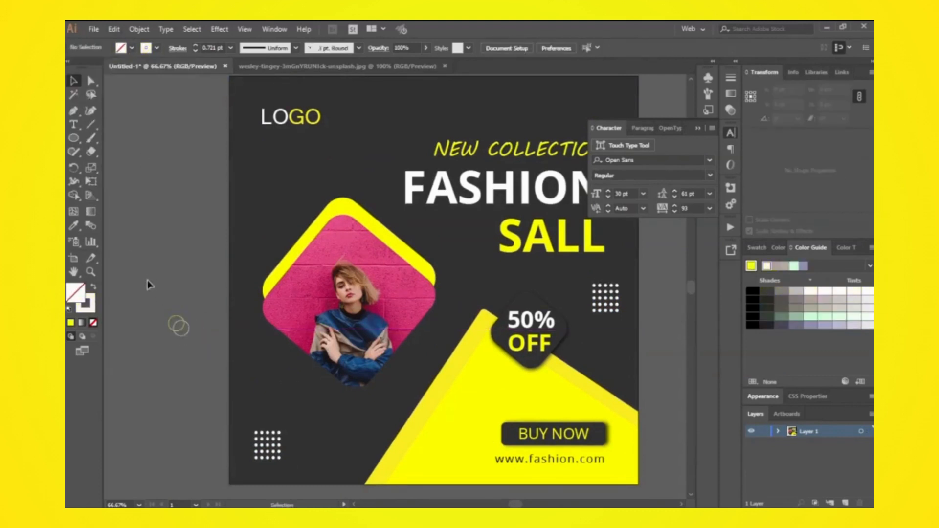
# - Set the outline weight of both overlapping circles to 3 pt and their opacity to 49%
pyautogui.moveTo(149, 289); pyautogui.dragTo(187, 338)
pyautogui.click(195, 45)
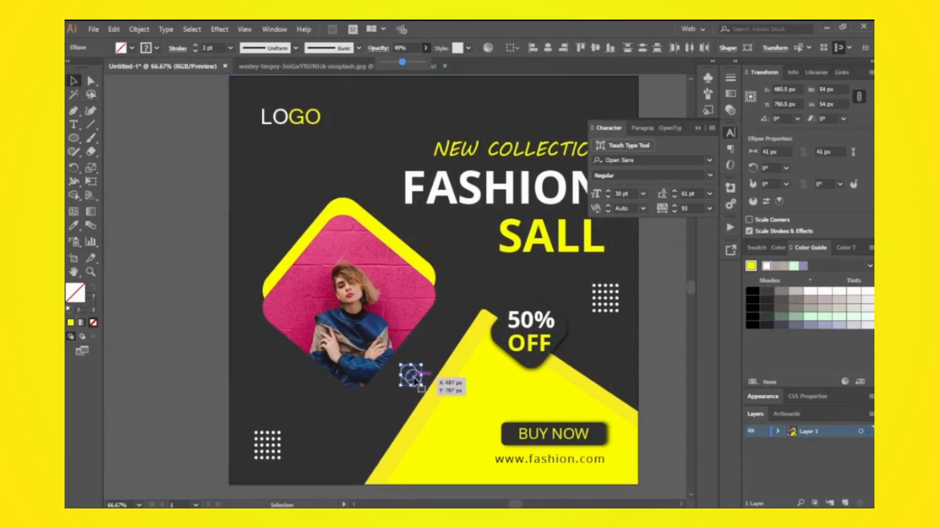
# - Place circle pairs at the photo frame's lower right and upper left, and delete the leftover pair outside the artboard
pyautogui.moveTo(411, 376); pyautogui.dragTo(261, 299)
pyautogui.click(177, 336)
pyautogui.press('Delete')
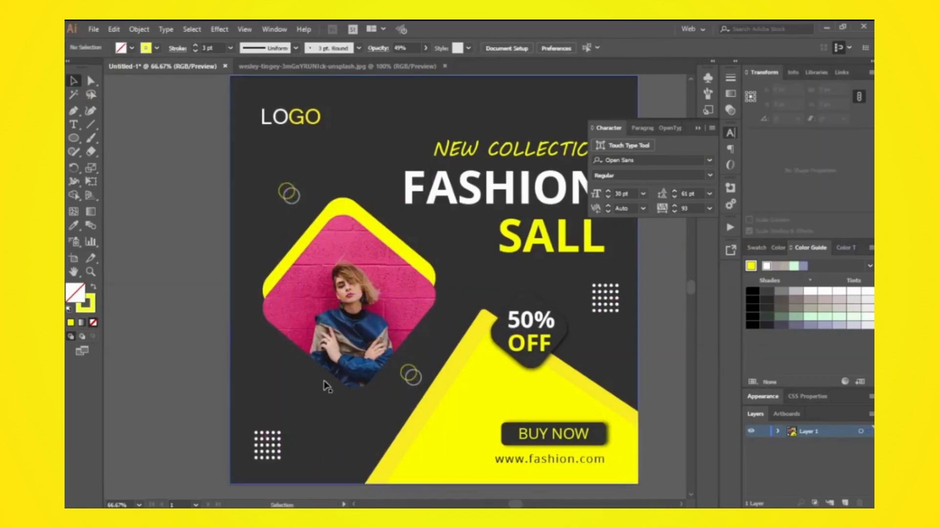
# - Draw a 61 px circle and place it near the artboard's bottom edge, right of the dot grid
pyautogui.click(75, 138)
pyautogui.moveTo(158, 179); pyautogui.dragTo(182, 203)
pyautogui.moveTo(169, 191); pyautogui.dragTo(337, 439)
# - Give the 61 px circle a white outline and a dark grey fill
pyautogui.click(149, 48)
pyautogui.click(86, 67)
pyautogui.click(131, 49)
pyautogui.click(131, 49)
pyautogui.click(94, 100)
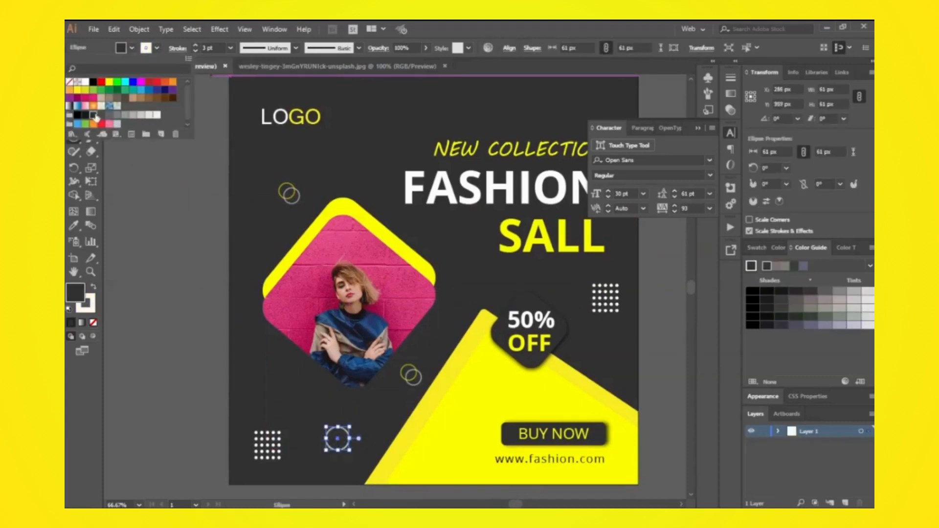
# - Remove the outline from the small dark circle near the artboard's lower edge and apply a drop shadow to it
pyautogui.click(171, 175)
pyautogui.click(498, 290)
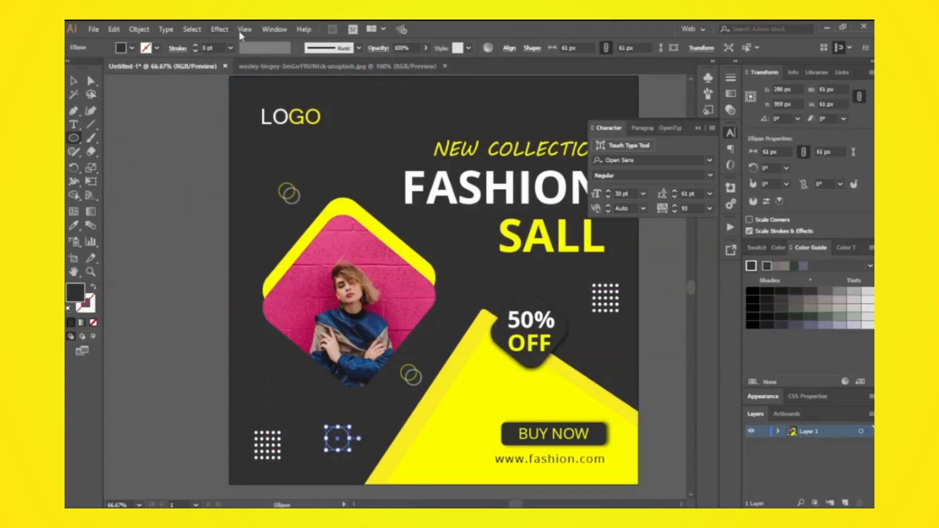
pyautogui.click(220, 29)
pyautogui.moveTo(240, 156)
pyautogui.click(364, 157)
pyautogui.click(699, 272)
# - Enlarge the shadowed circle to 104.5 px, with overlapping copies below the photo frame and one at the artboard's upper right corner
pyautogui.press('v')
pyautogui.moveTo(338, 442); pyautogui.dragTo(571, 123)
pyautogui.click(167, 168)
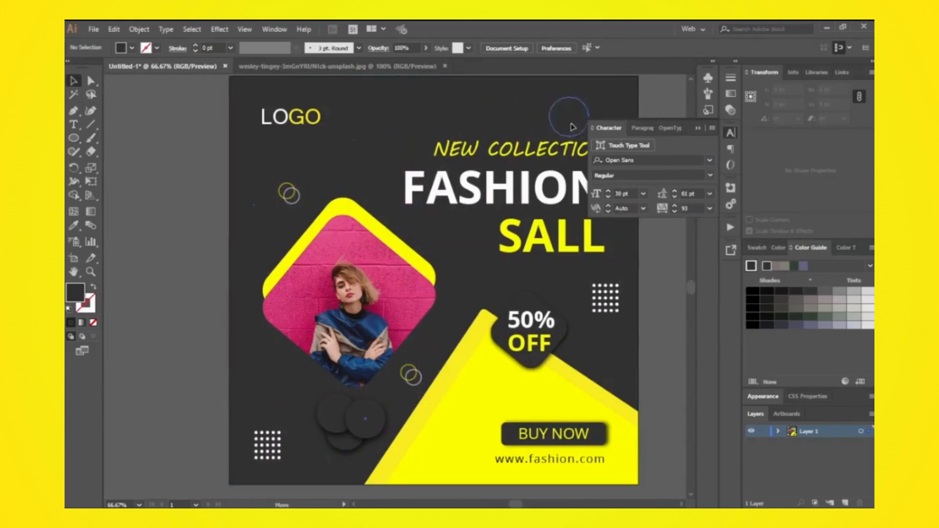
pyautogui.moveTo(633, 107); pyautogui.dragTo(634, 107)
# - Reposition the rear circle below the photo frame so it overlaps the front one, and fill it with white
pyautogui.moveTo(401, 372); pyautogui.dragTo(286, 341)
pyautogui.moveTo(222, 385); pyautogui.dragTo(231, 405)
pyautogui.click(120, 48)
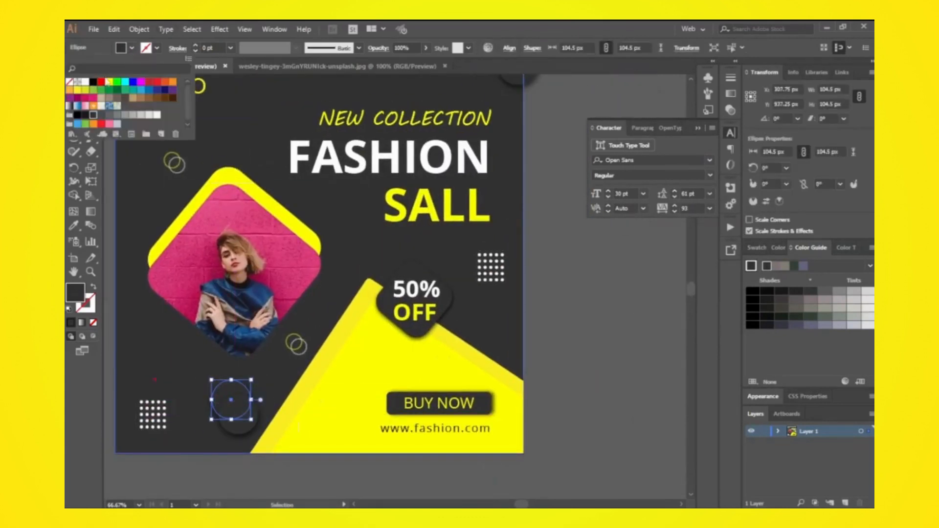
pyautogui.click(81, 82)
pyautogui.click(579, 348)
# - Delete the spare dark circle at the artboard's upper right corner
pyautogui.moveTo(371, 429); pyautogui.dragTo(433, 478)
pyautogui.click(581, 111)
pyautogui.press('Delete')
pyautogui.moveTo(457, 418); pyautogui.dragTo(457, 388)
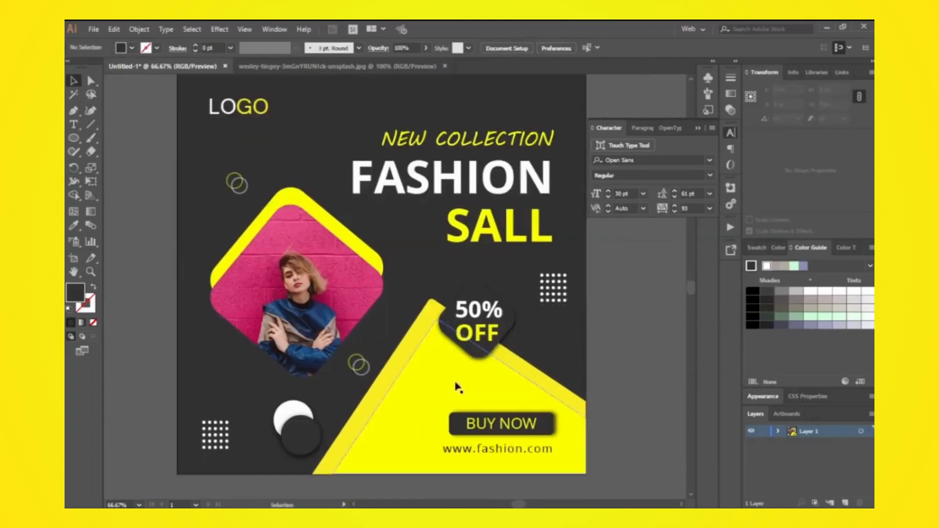
# - Scale down the white and dark circle pair and place a smaller copy at the photo frame's upper left
pyautogui.click(293, 409)
pyautogui.keyDown('shift'); pyautogui.click(307, 444); pyautogui.keyUp('shift')
pyautogui.moveTo(321, 455); pyautogui.dragTo(307, 440)
pyautogui.moveTo(290, 425); pyautogui.dragTo(393, 243)
pyautogui.moveTo(409, 258); pyautogui.dragTo(224, 186)
# - Delete the two outlined circle pairs at the photo frame's upper left and lower right
pyautogui.click(242, 179)
pyautogui.press('Delete')
pyautogui.click(357, 367)
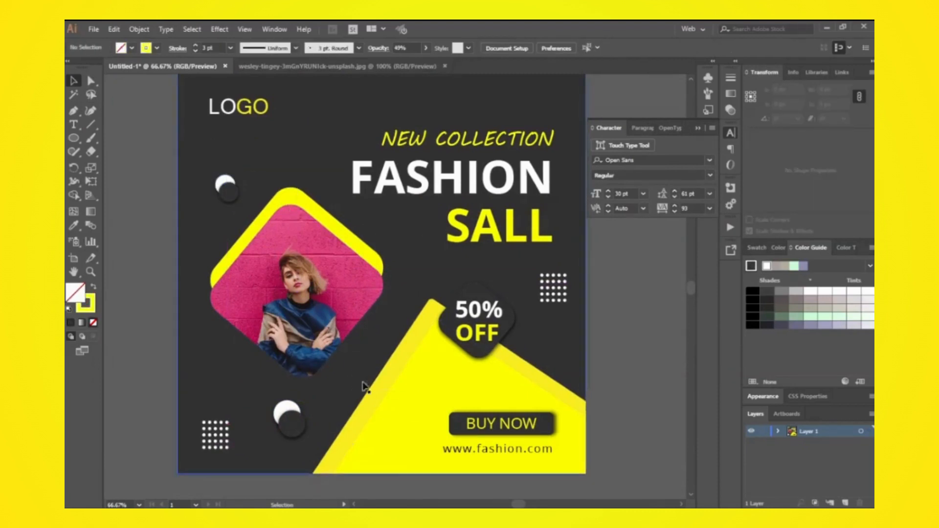
pyautogui.click(294, 493)
pyautogui.scroll(1, 343, 442)
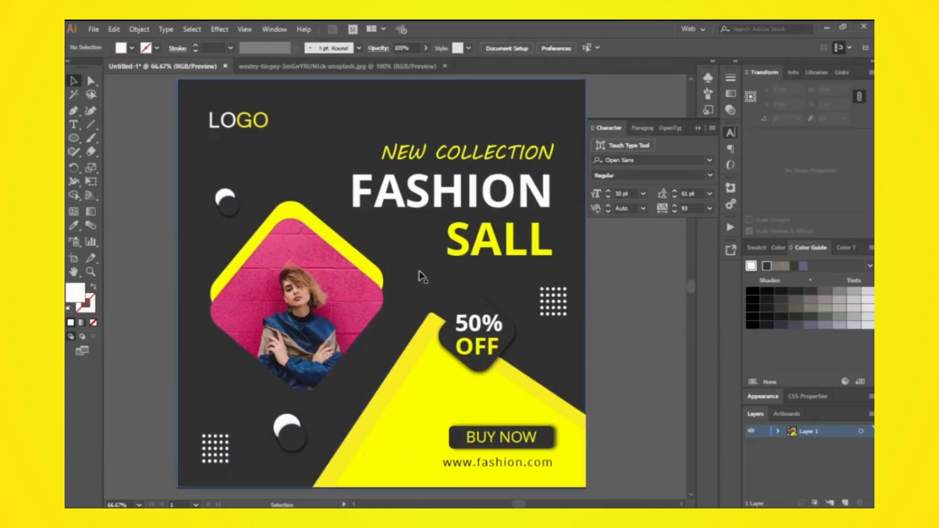
# - Collapse the floating character settings to uncover the artboard and check the whole post layout
pyautogui.click(698, 128)
pyautogui.scroll(-3, 535, 220)
pyautogui.scroll(4, 521, 226)
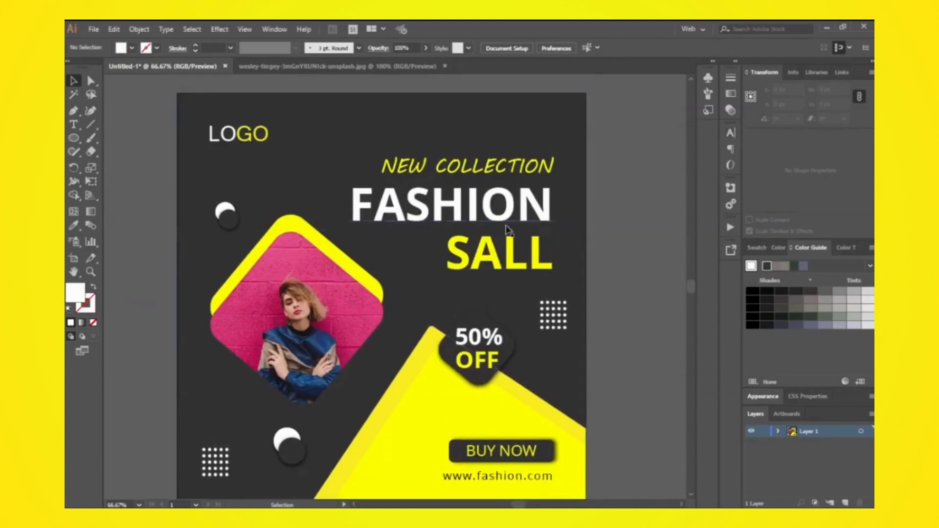
pyautogui.scroll(-2, 508, 230)
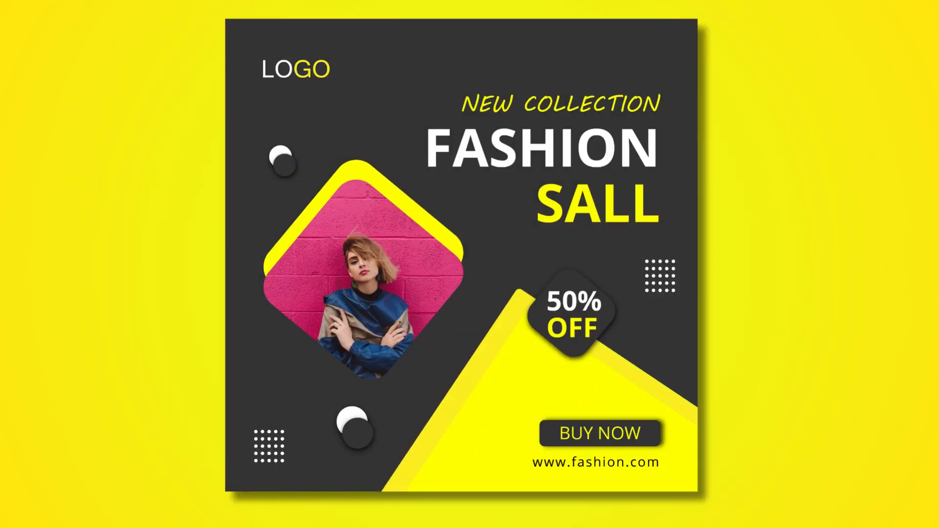